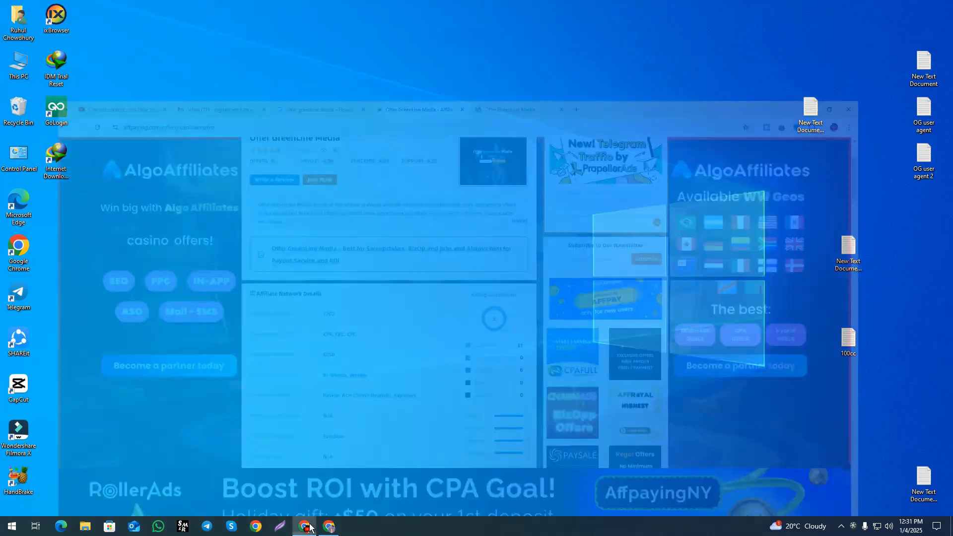
# - Look over the Offer GreenLine Media listing on Affpaying and the network's own homepage
pyautogui.scroll(2, 388, 192)
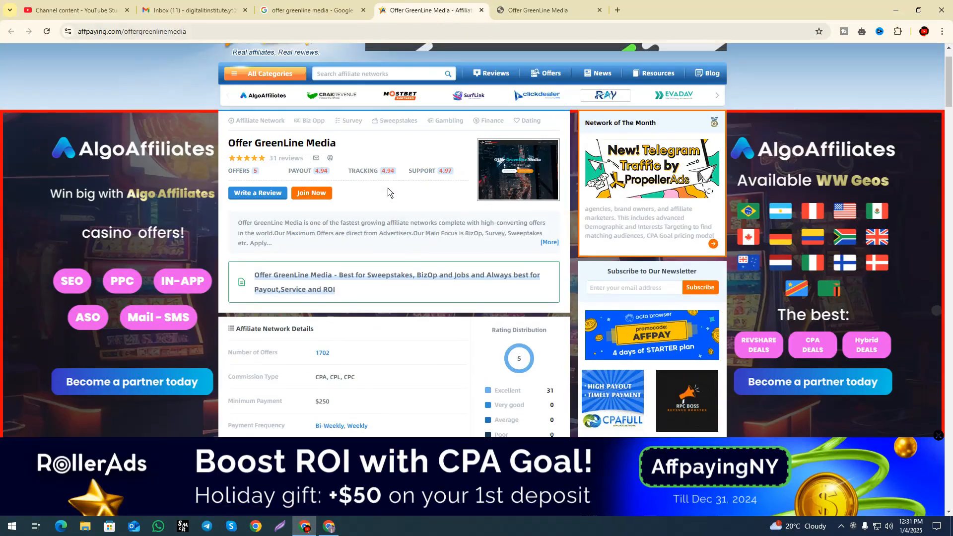
pyautogui.scroll(1, 489, 122)
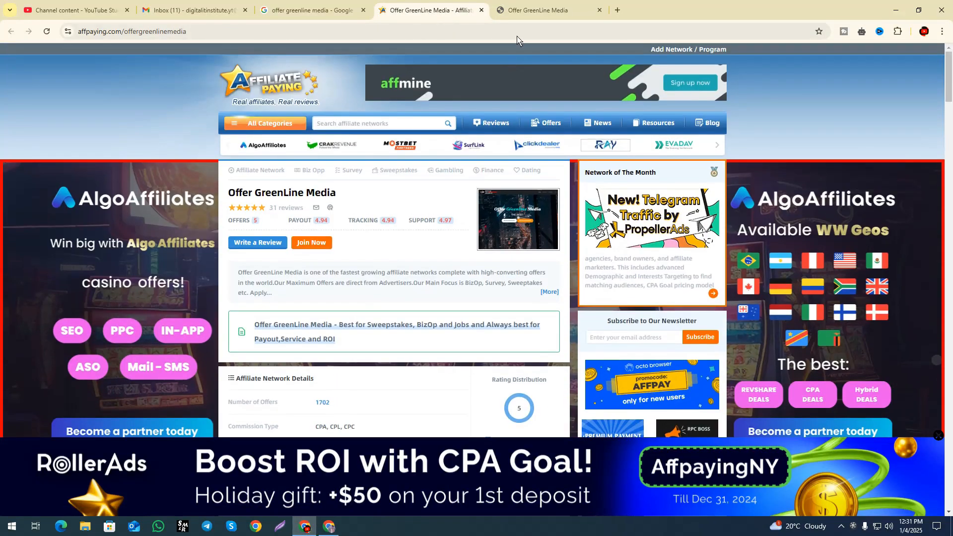
pyautogui.click(518, 14)
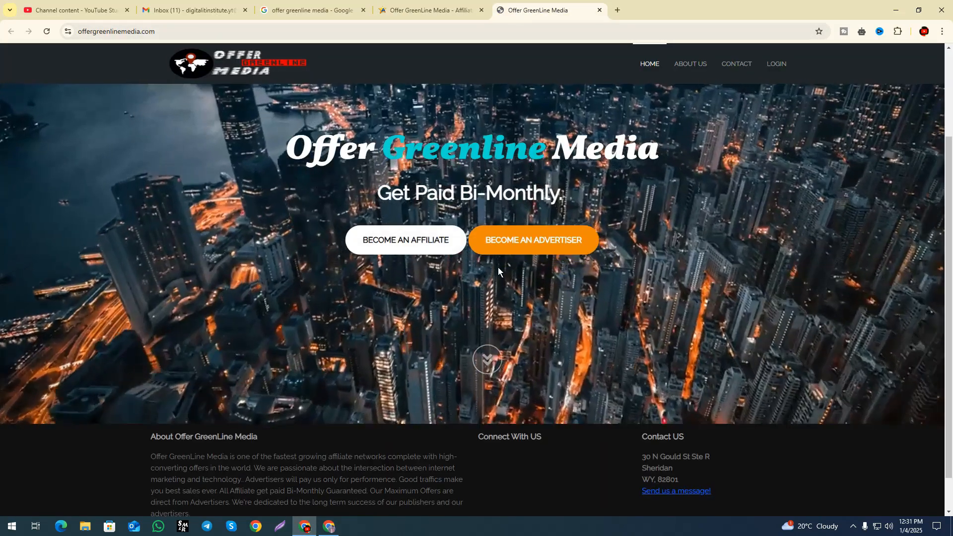
pyautogui.scroll(2, 498, 267)
pyautogui.scroll(1, 495, 256)
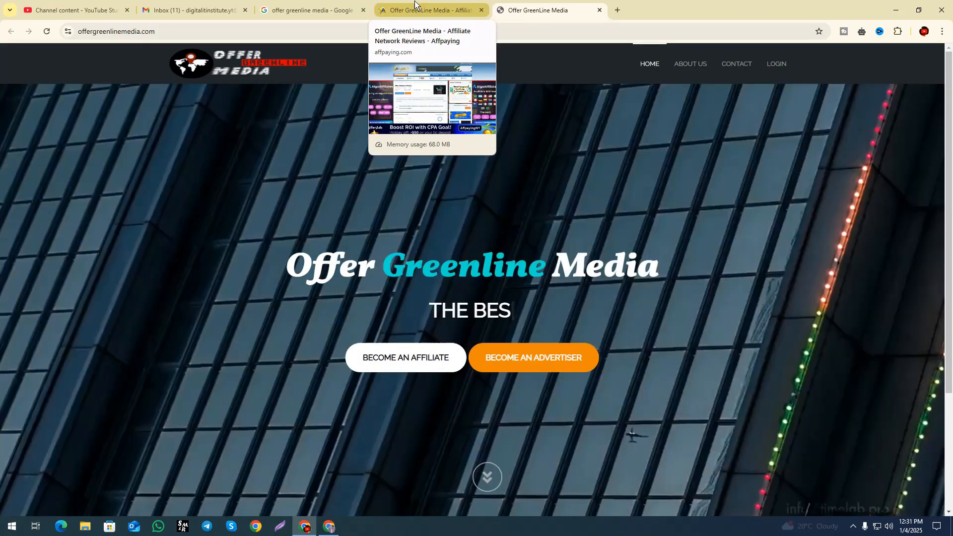
# - Review the number of offers, minimum payment, payment frequency and payment methods in the Affpaying network details for Offer GreenLine Media
pyautogui.click(414, 2)
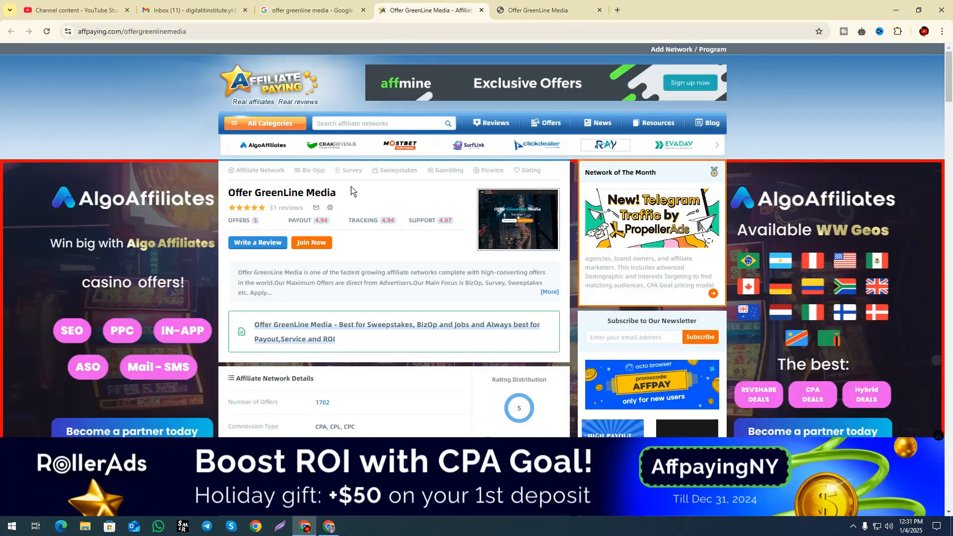
pyautogui.scroll(-2, 343, 192)
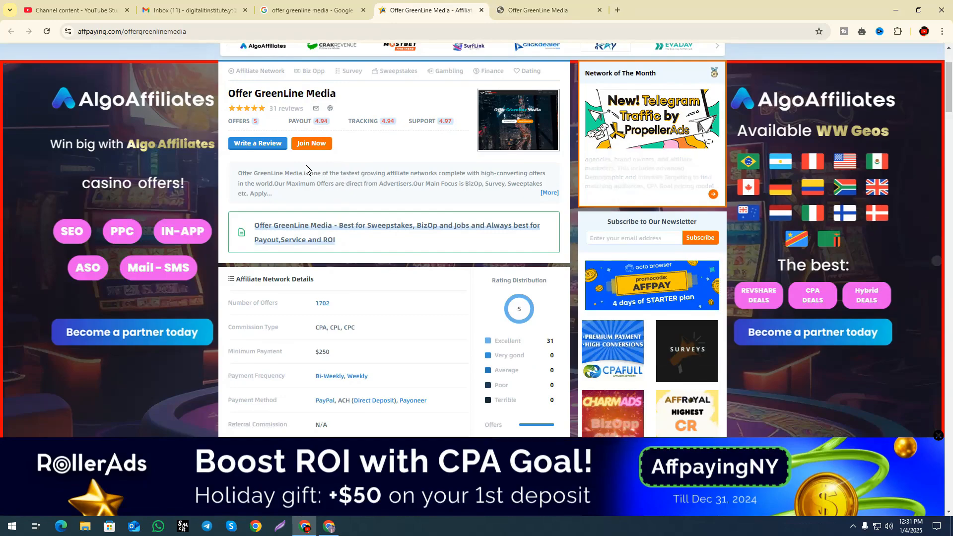
pyautogui.scroll(-4, 327, 170)
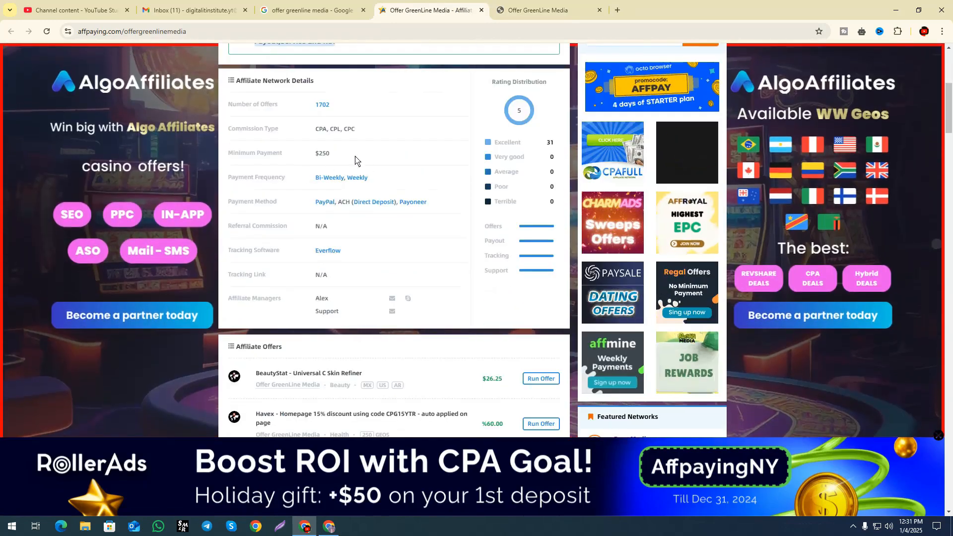
pyautogui.moveTo(330, 106); pyautogui.dragTo(314, 109)
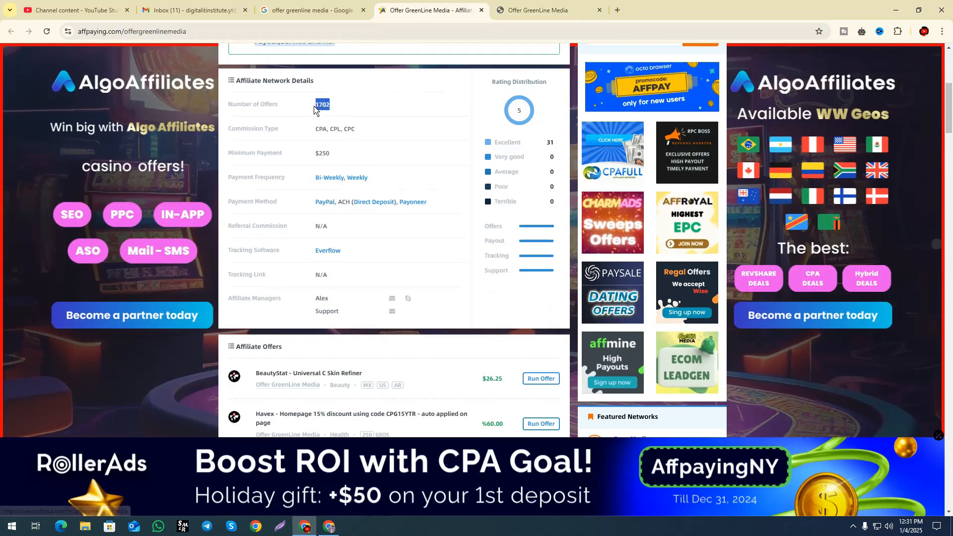
pyautogui.click(323, 155)
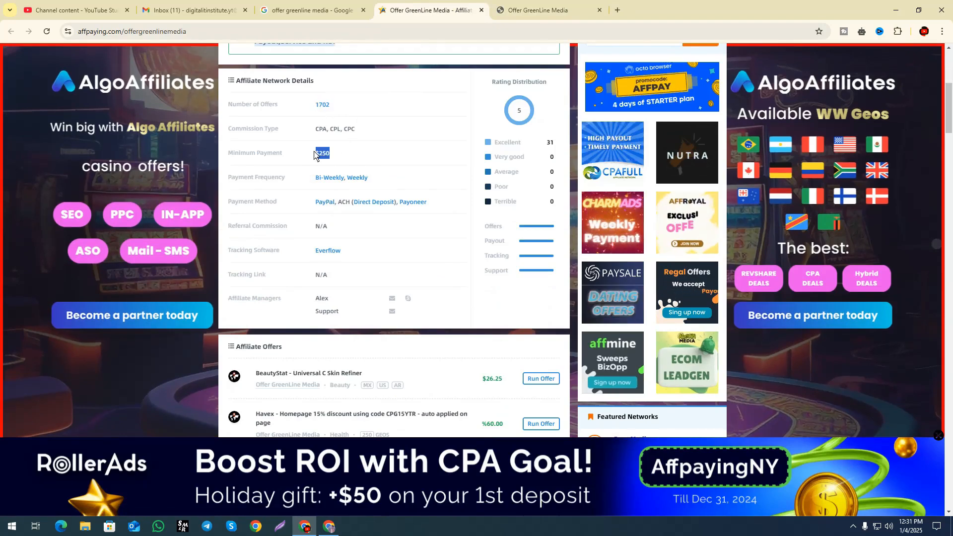
pyautogui.click(320, 156)
pyautogui.moveTo(330, 156); pyautogui.dragTo(316, 155)
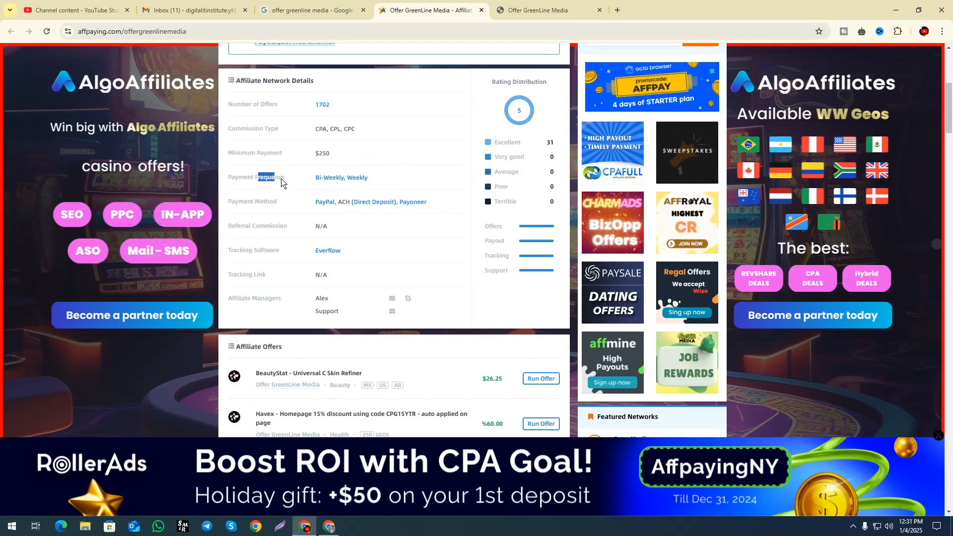
pyautogui.moveTo(281, 183); pyautogui.dragTo(283, 182)
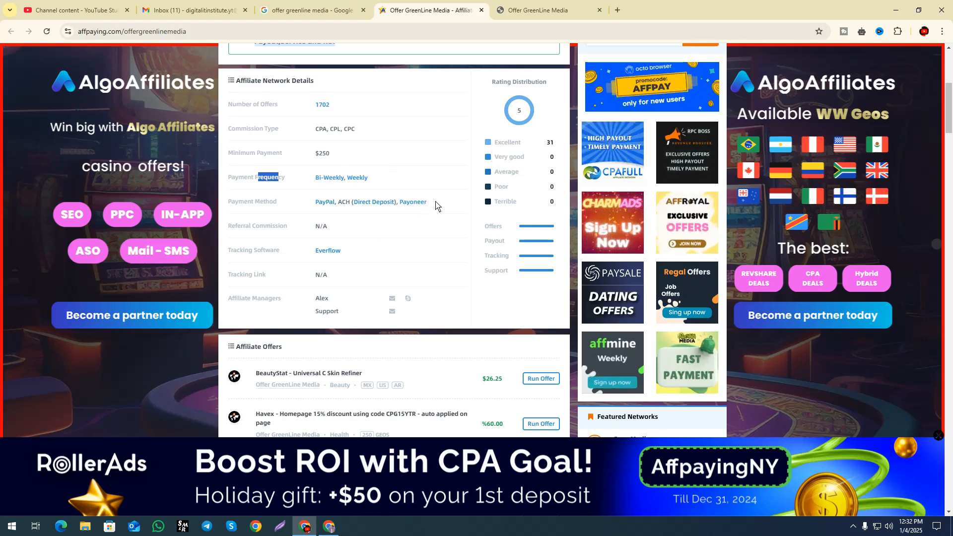
pyautogui.click(436, 202)
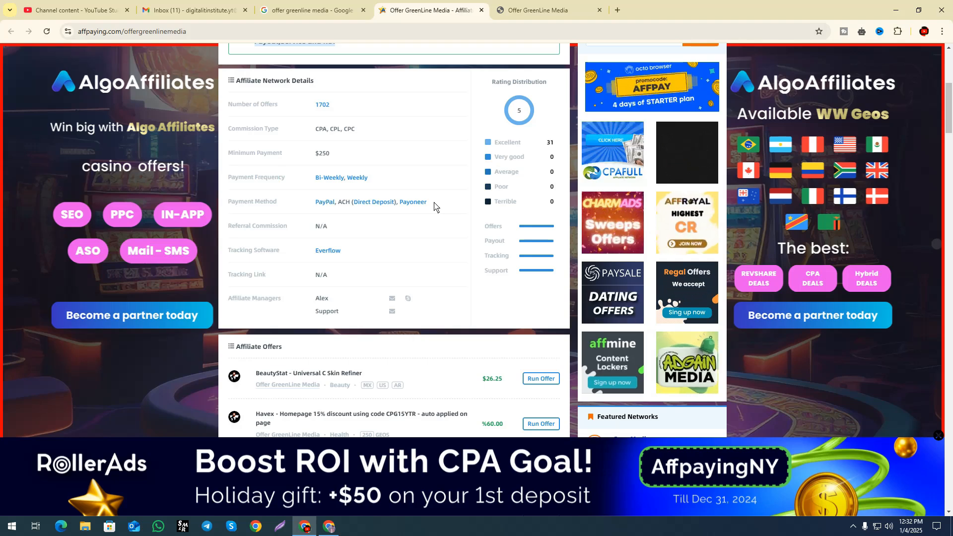
# - Check the tracking software and affiliate managers listed in the network details
pyautogui.scroll(-2, 309, 203)
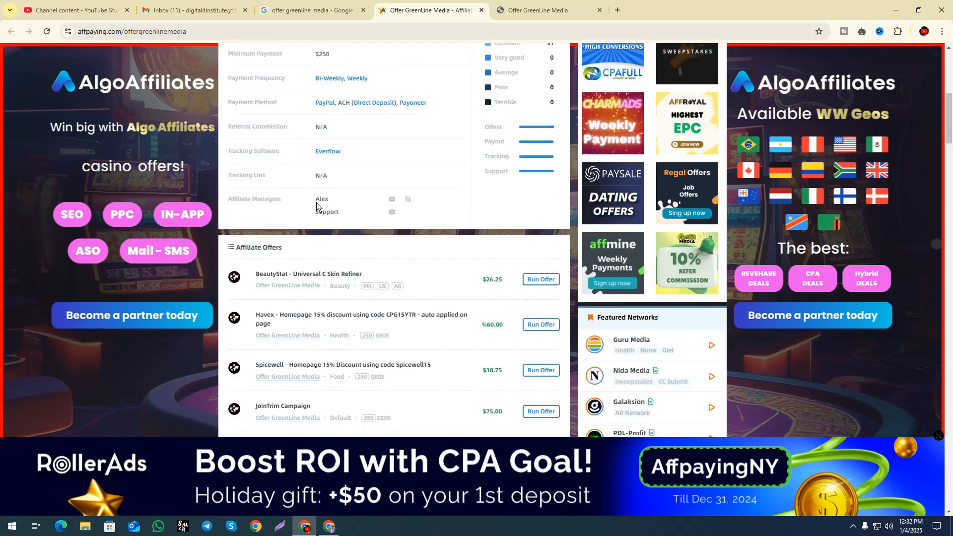
pyautogui.tripleClick(251, 154)
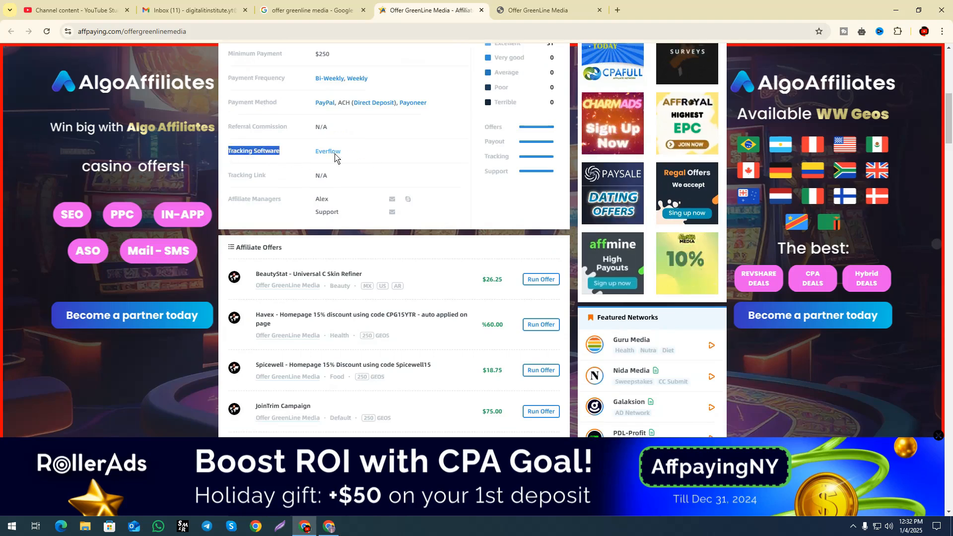
pyautogui.click(409, 214)
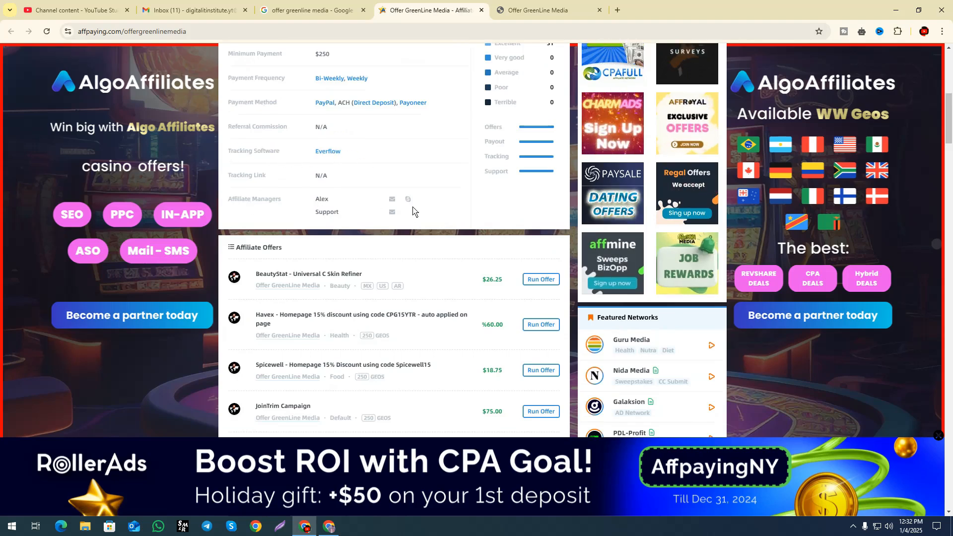
pyautogui.scroll(1, 427, 211)
pyautogui.scroll(1, 428, 210)
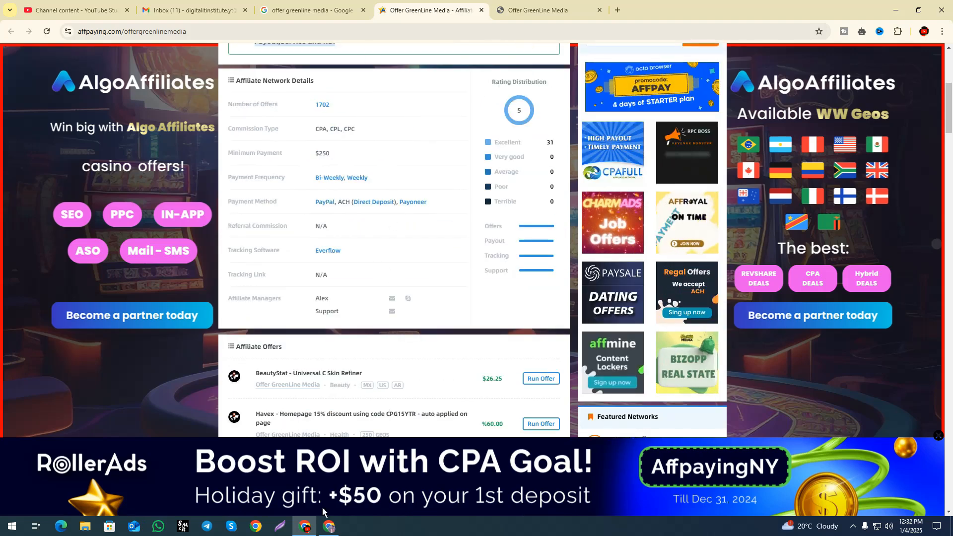
# - Switch to the Payoneer account and mark the payment amount, fee and total of the 3 December transaction with a red rectangle
pyautogui.hotkey('alt', 'Tab')
pyautogui.scroll(1, 452, 247)
pyautogui.scroll(-1, 451, 247)
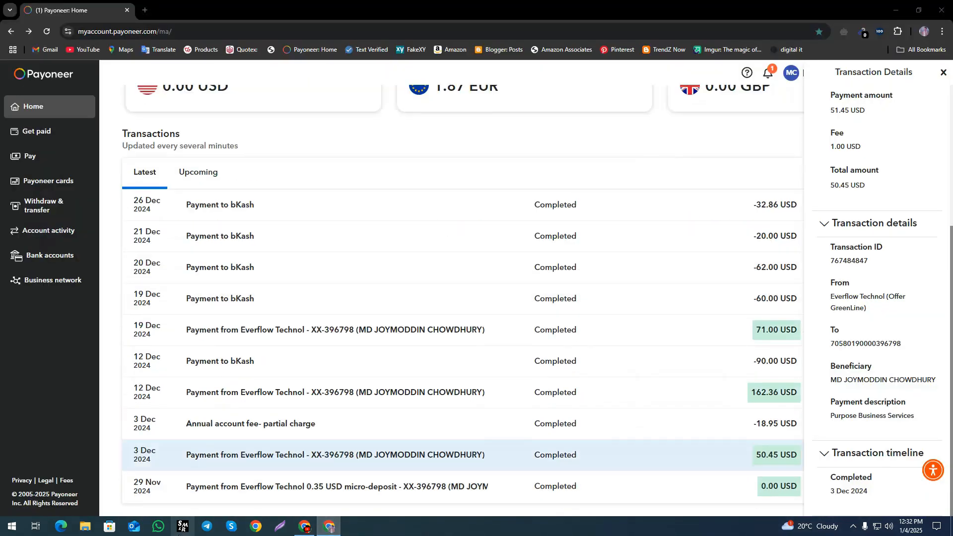
pyautogui.click(180, 531)
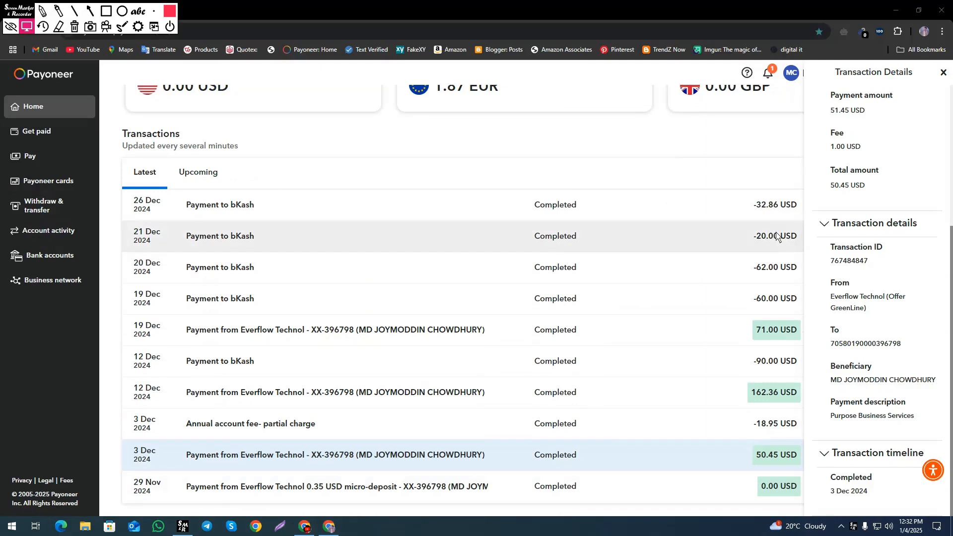
pyautogui.click(106, 14)
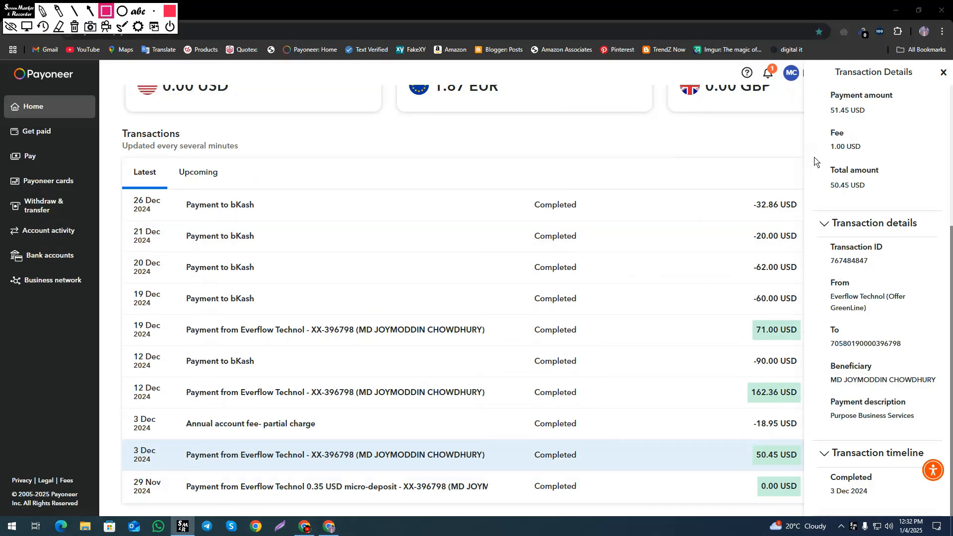
pyautogui.moveTo(826, 85)
pyautogui.mouseDown()
pyautogui.moveTo(899, 156)
pyautogui.moveTo(929, 203)
pyautogui.mouseUp()
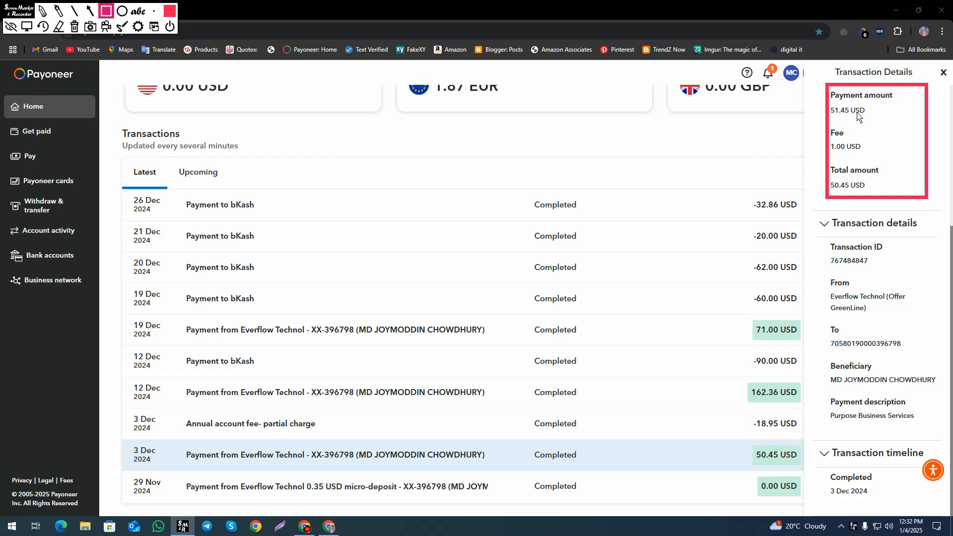
# - Mark the transaction ID and sender of the 3 December payment with a second red rectangle
pyautogui.click(27, 26)
pyautogui.click(106, 12)
pyautogui.moveTo(824, 240)
pyautogui.mouseDown()
pyautogui.moveTo(881, 302)
pyautogui.moveTo(936, 330)
pyautogui.moveTo(941, 320)
pyautogui.mouseUp()
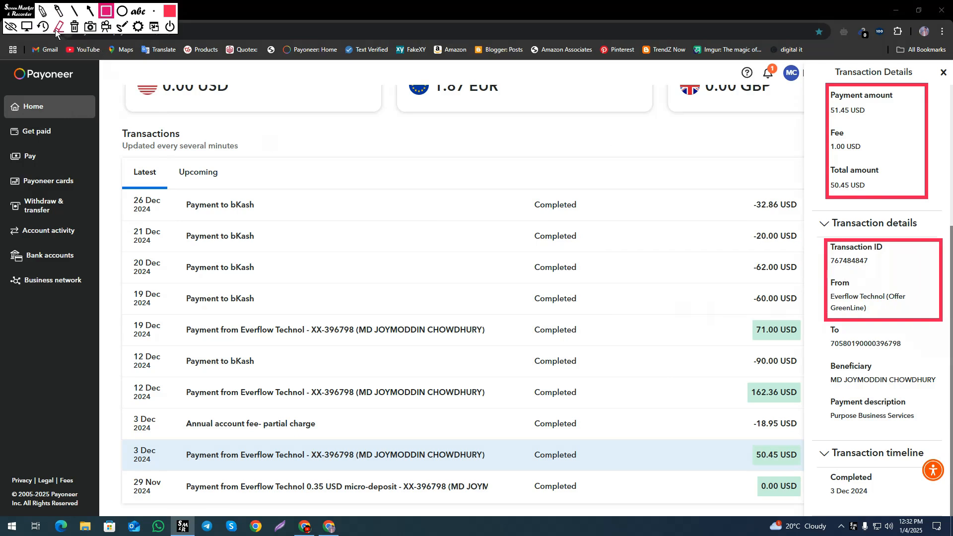
# - Highlight the sender name Everflow Technol in the transaction details and check it against the Affpaying listing
pyautogui.click(27, 27)
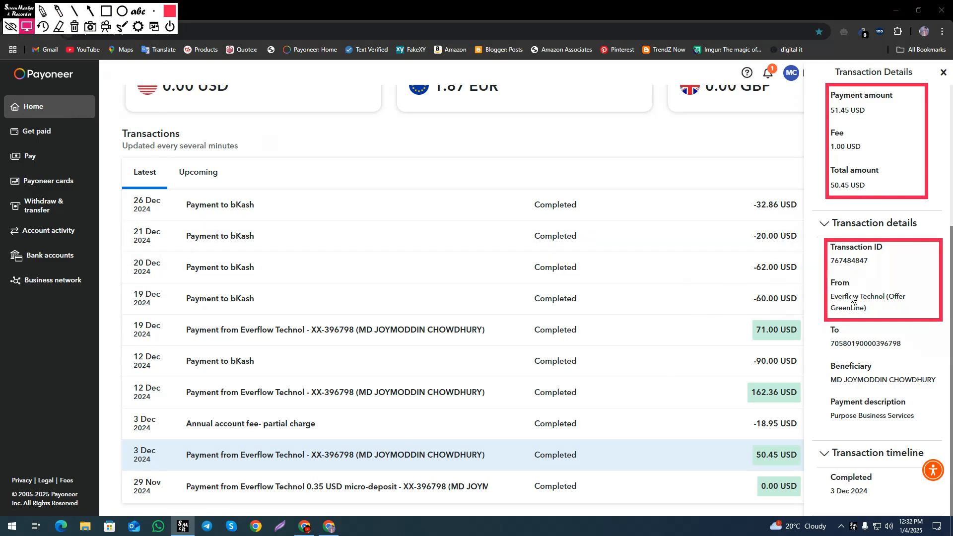
pyautogui.moveTo(882, 297); pyautogui.dragTo(821, 296)
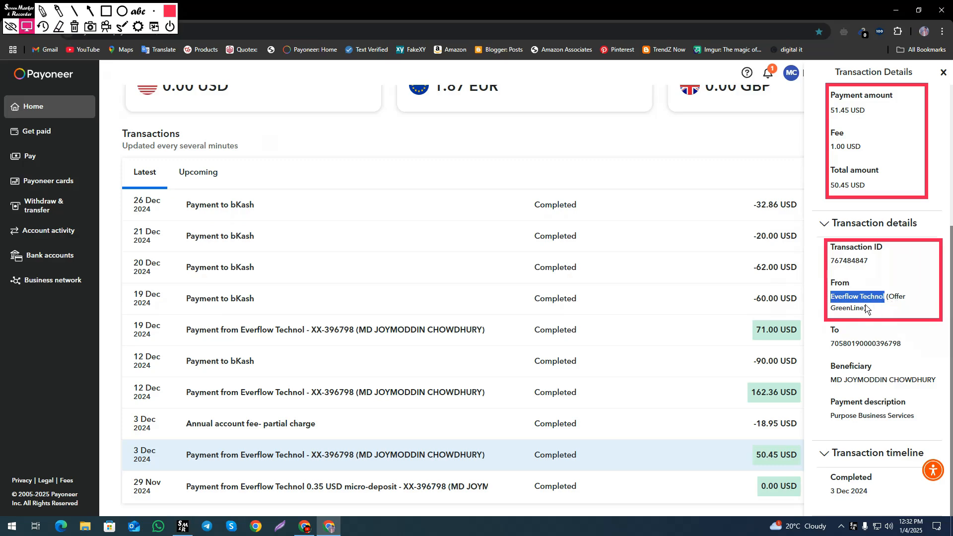
pyautogui.click(312, 530)
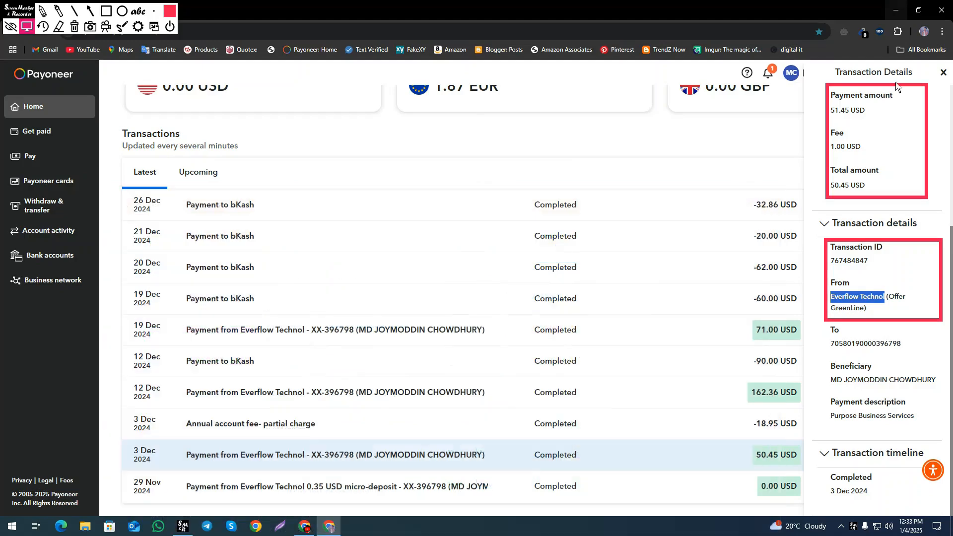
pyautogui.click(896, 10)
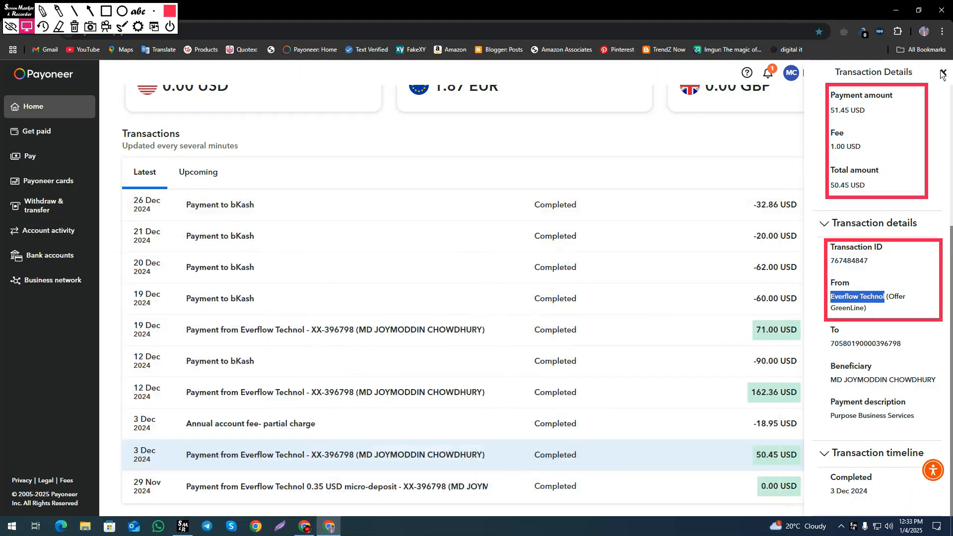
# - View the details of the 12 December and 19 December Everflow payments, erasing the red screen markings in between
pyautogui.click(944, 73)
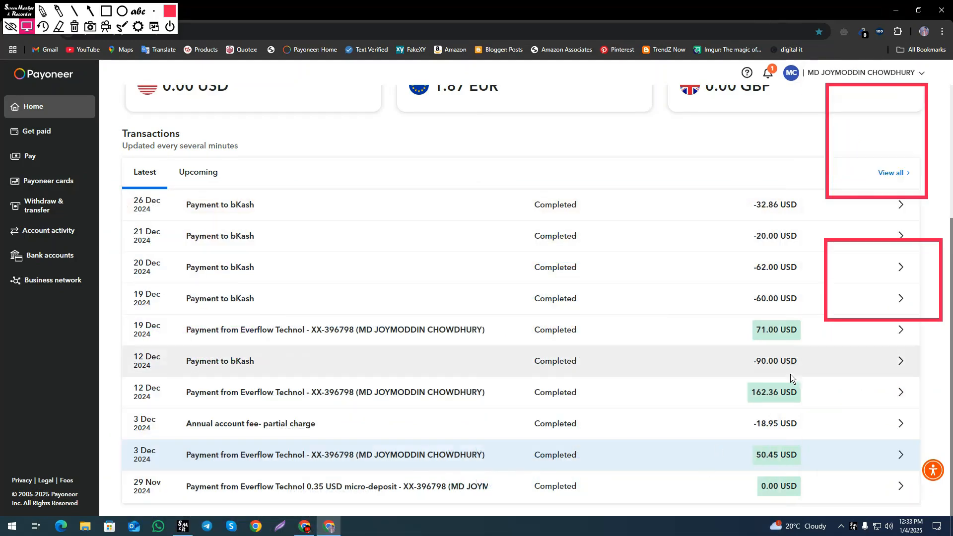
pyautogui.click(721, 397)
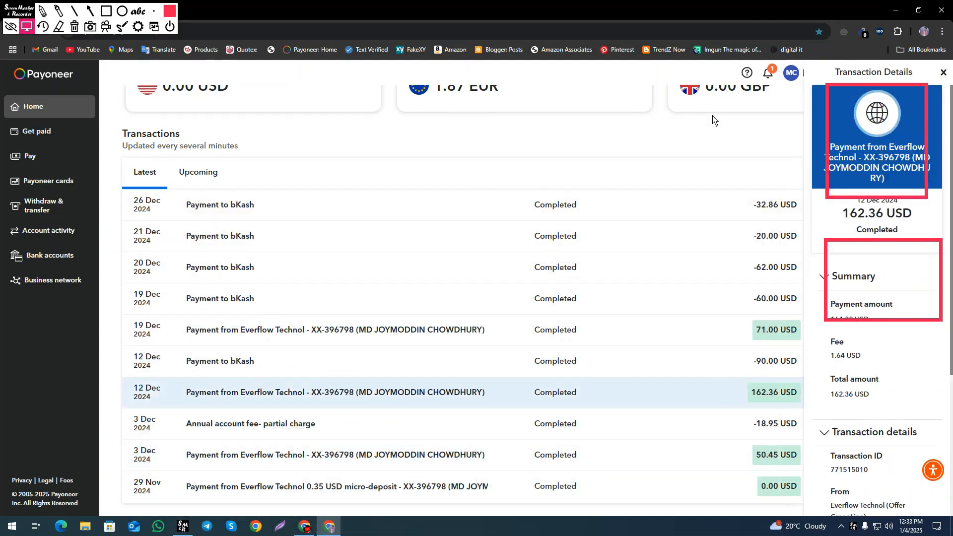
pyautogui.click(77, 30)
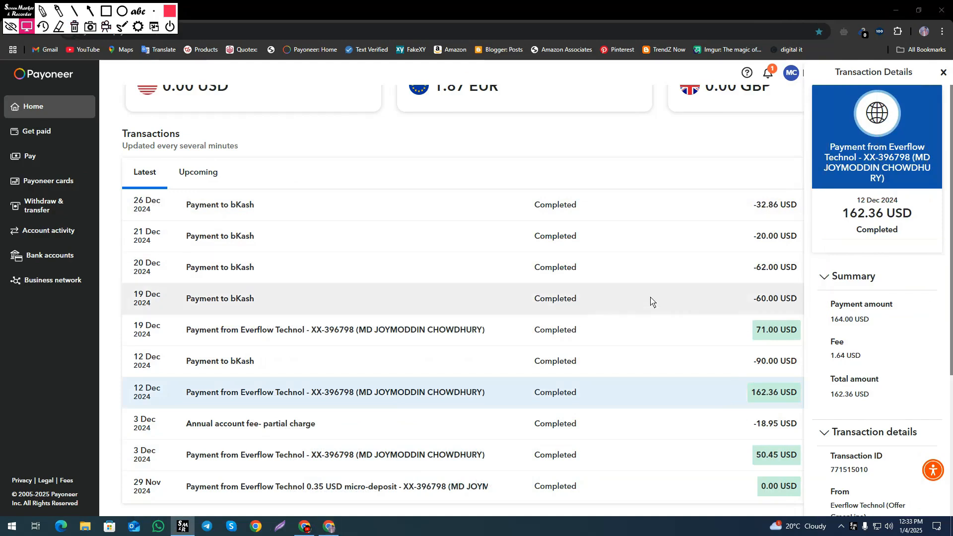
pyautogui.click(706, 329)
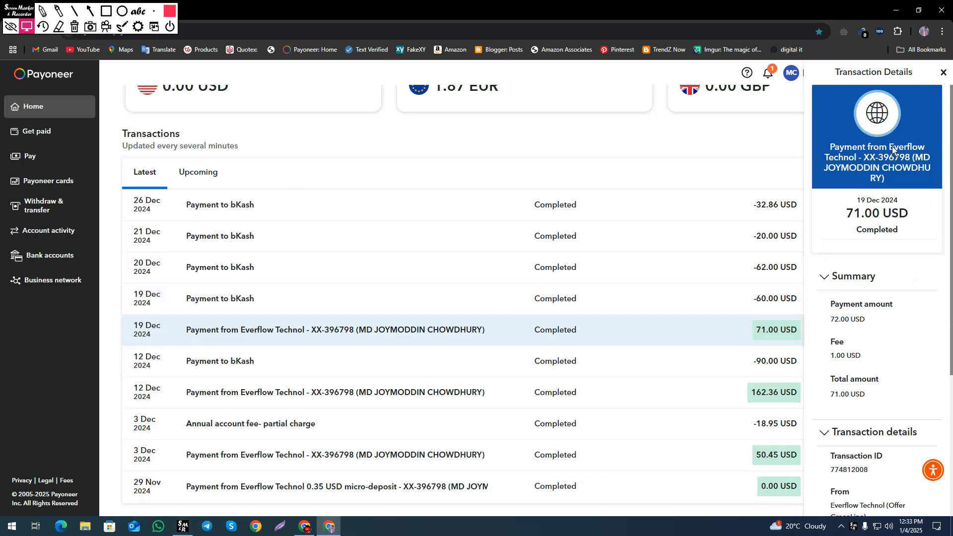
pyautogui.click(944, 73)
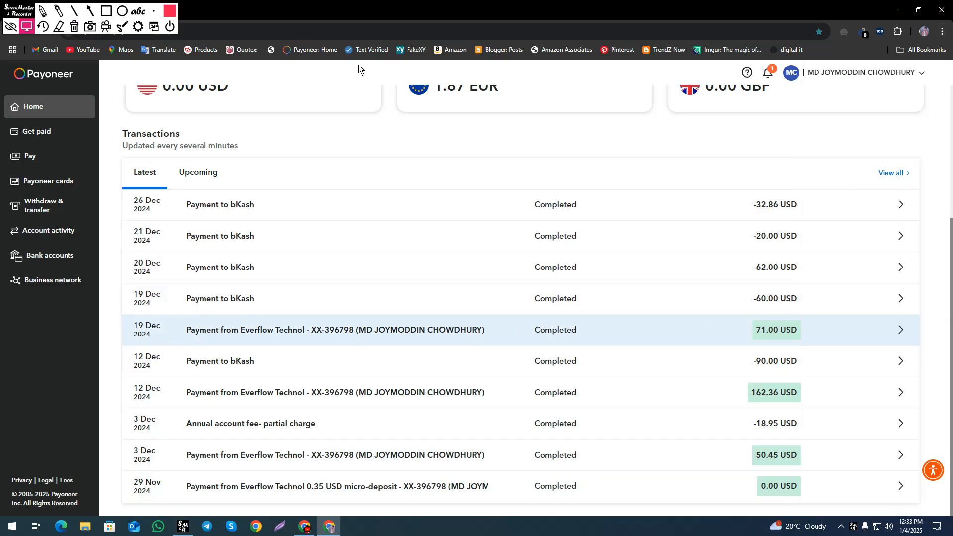
# - View the account balances on the Payoneer home page
pyautogui.click(897, 8)
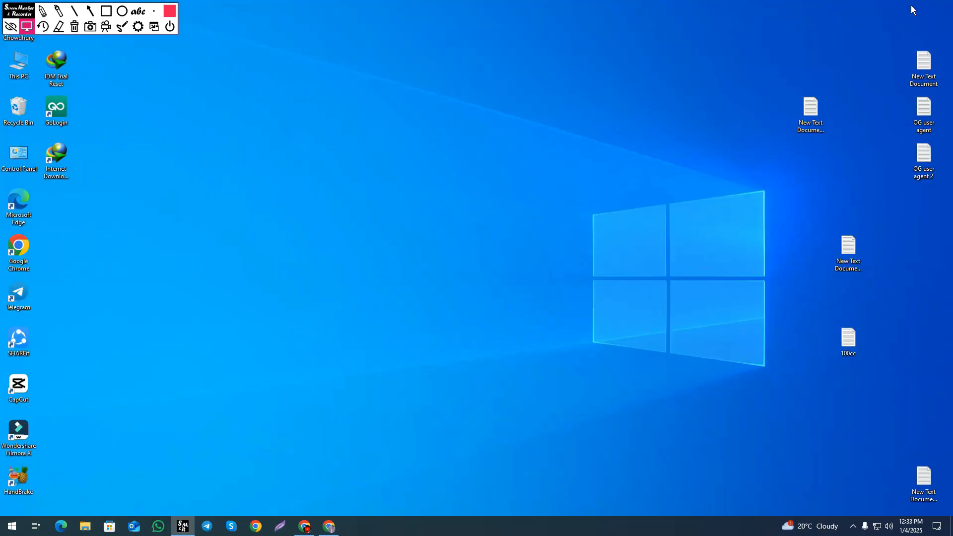
pyautogui.click(329, 529)
pyautogui.scroll(5, 326, 421)
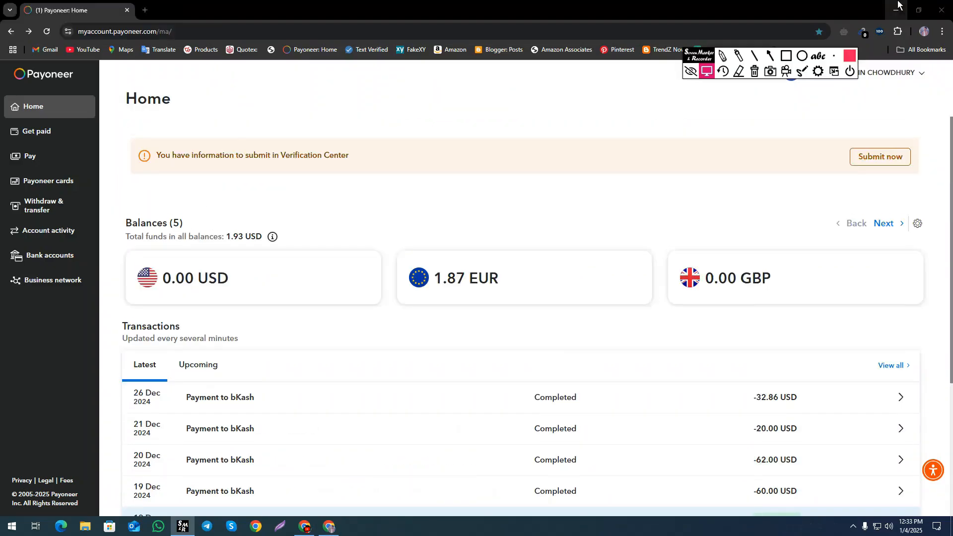
# - Return to the Affpaying listing in the other browser window and open the Offer GreenLine Media homepage
pyautogui.click(898, 8)
pyautogui.click(300, 531)
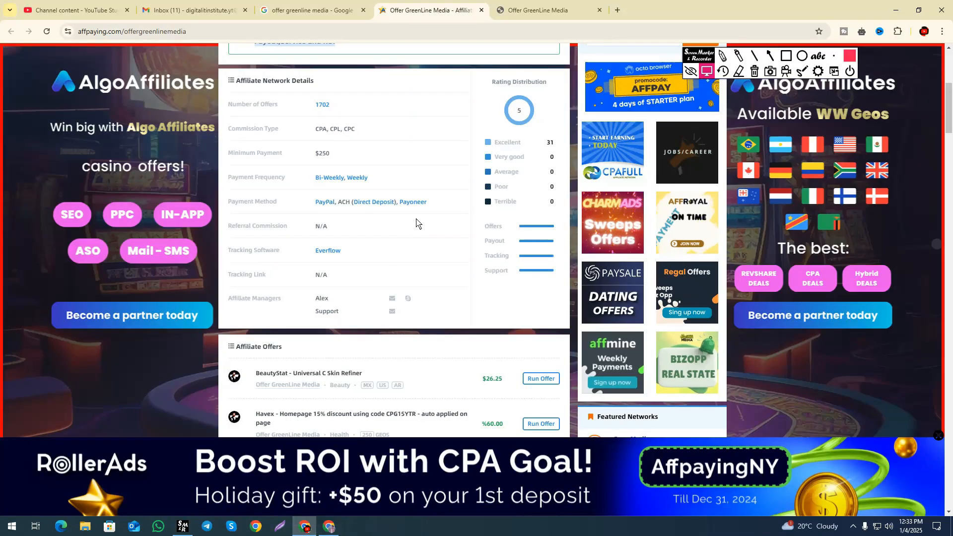
pyautogui.scroll(5, 422, 207)
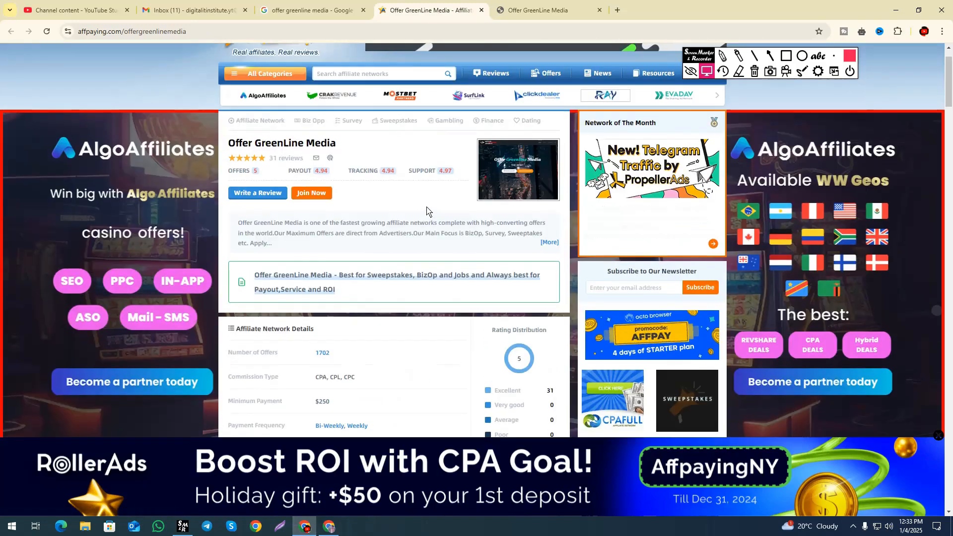
pyautogui.click(545, 10)
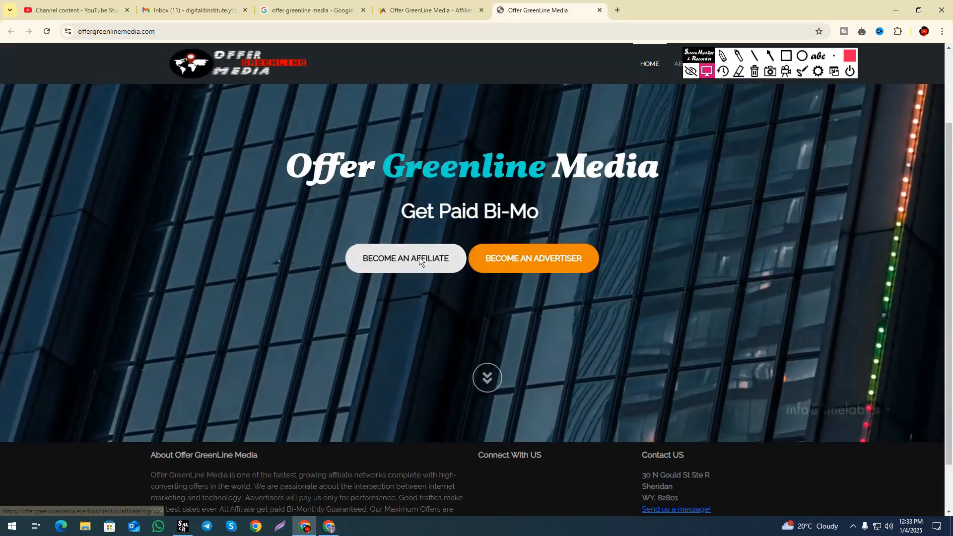
# - Open the Offer GreenLine Media affiliate sign-up form and look through its fields
pyautogui.click(425, 257)
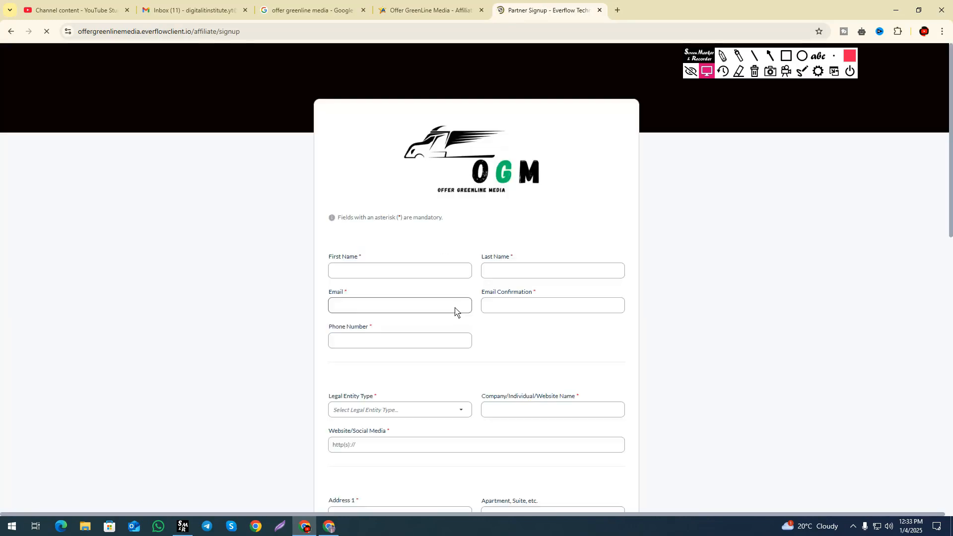
pyautogui.scroll(-2, 335, 171)
pyautogui.scroll(-15, 350, 181)
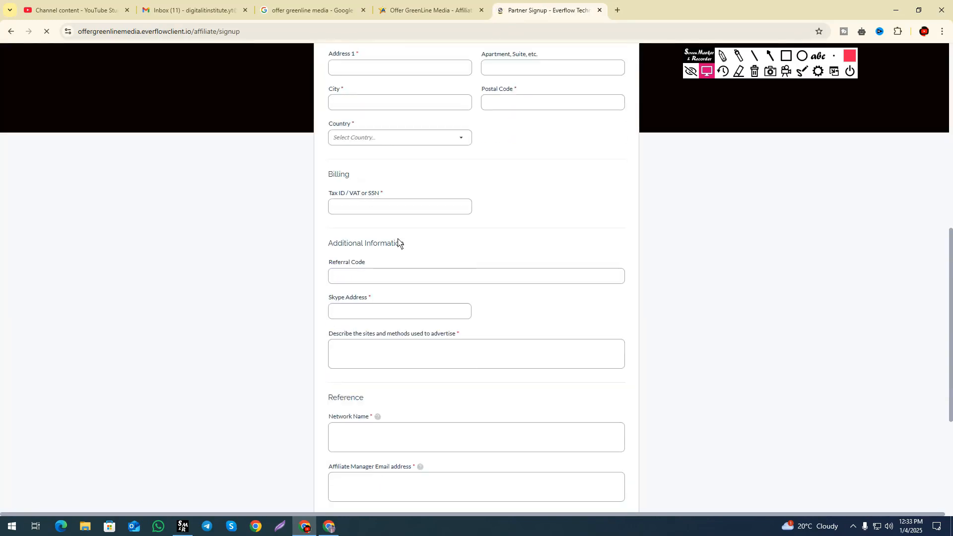
pyautogui.scroll(17, 417, 265)
# - Enter Digital as the first name and institute as the last name, correcting the last name's spelling
pyautogui.click(359, 274)
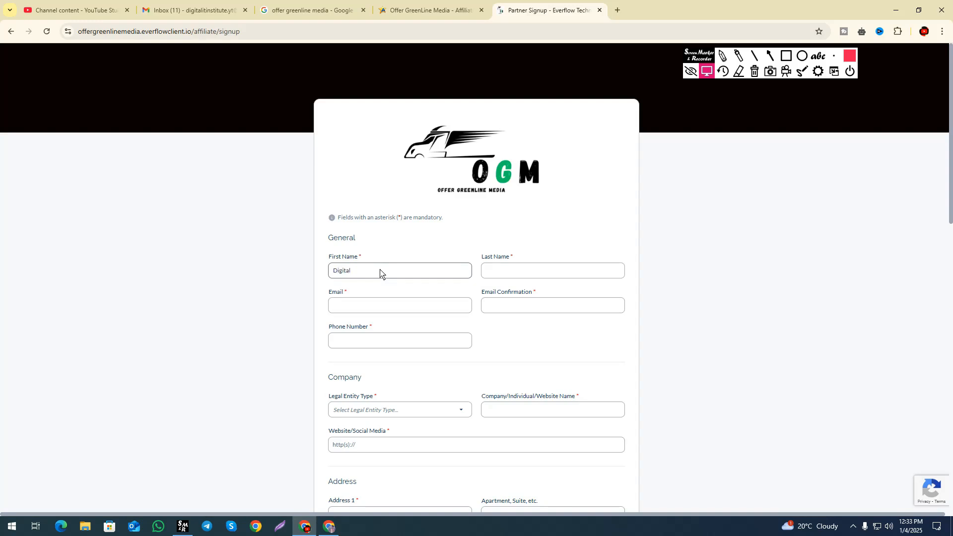
pyautogui.click(505, 278)
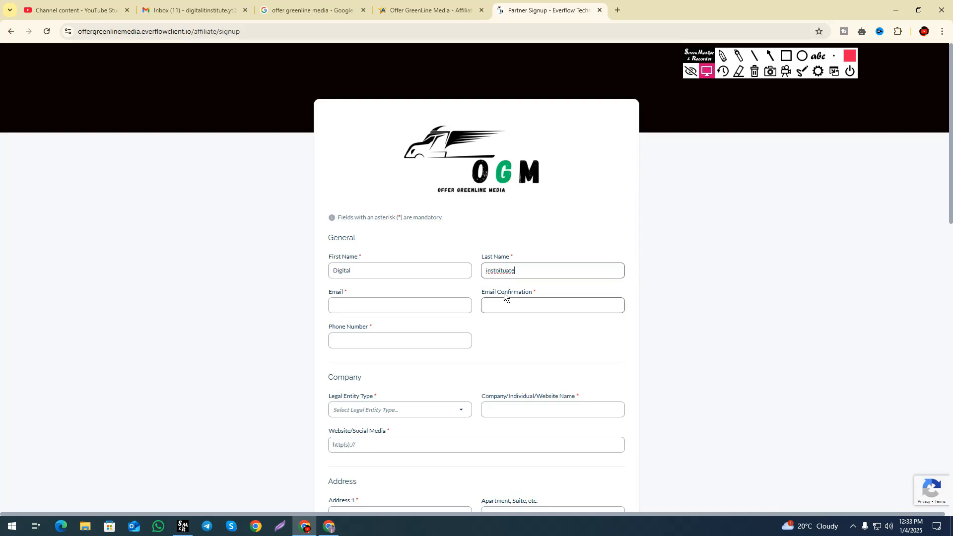
pyautogui.rightClick(501, 272)
pyautogui.click(522, 291)
pyautogui.scroll(-1, 385, 259)
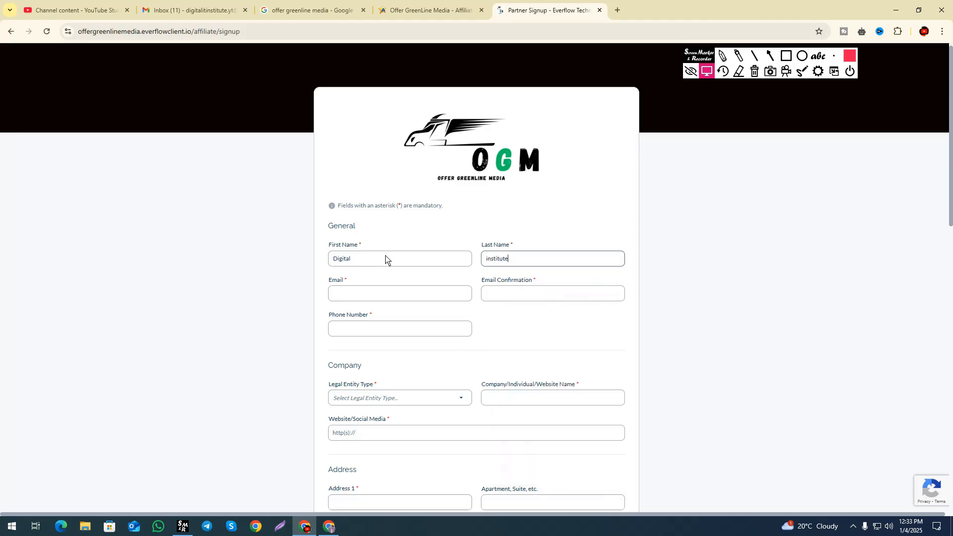
# - Copy the account's e-mail address from Gmail into the sign-up form's Email and Email Confirmation fields
pyautogui.click(349, 254)
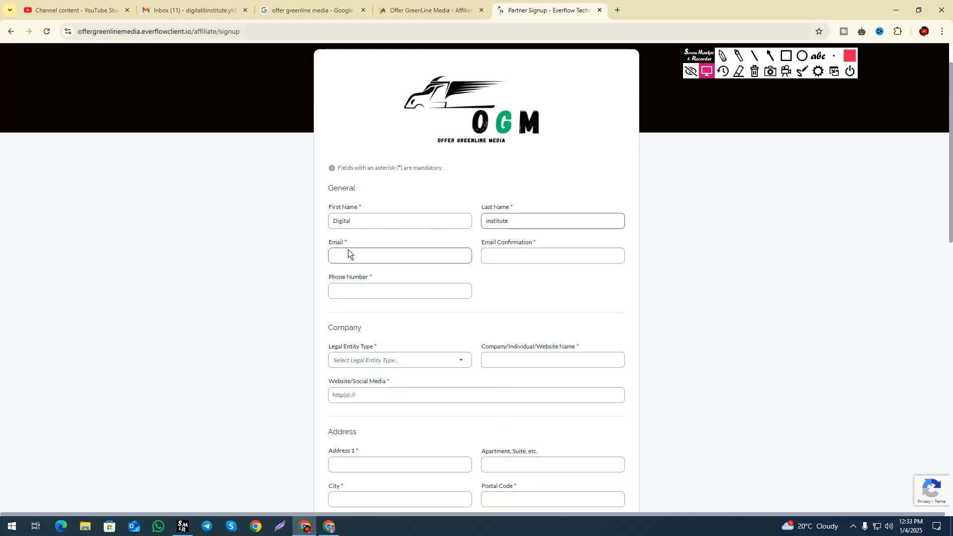
pyautogui.click(213, 9)
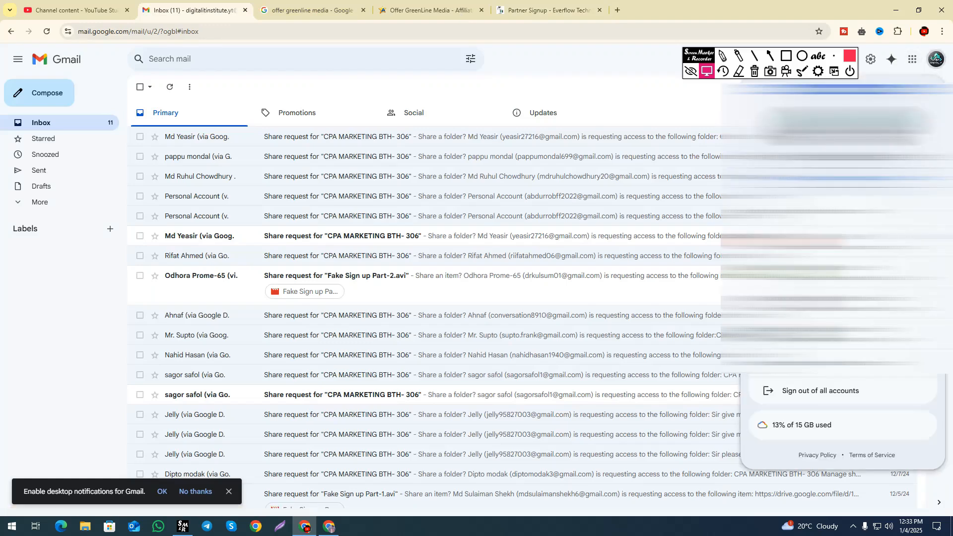
pyautogui.click(591, 9)
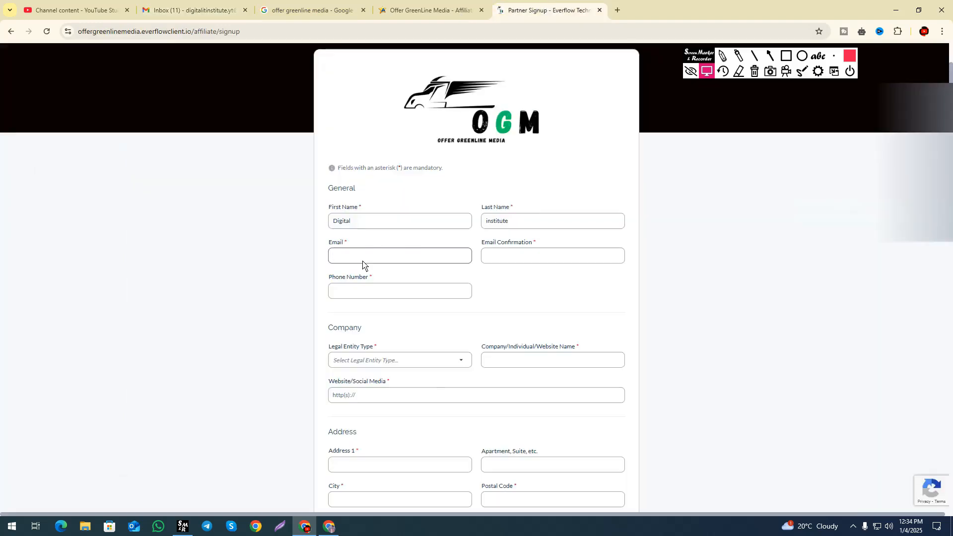
pyautogui.hotkey('ctrl', 'v')
pyautogui.click(541, 257)
pyautogui.hotkey('ctrl', 'v')
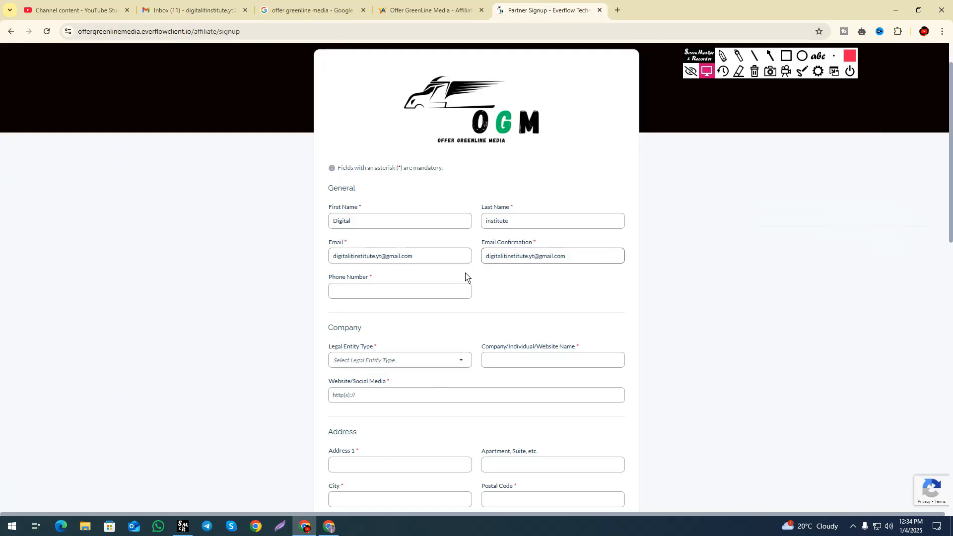
# - Fill in the Phone Number field with the applicant's phone number
pyautogui.click(385, 295)
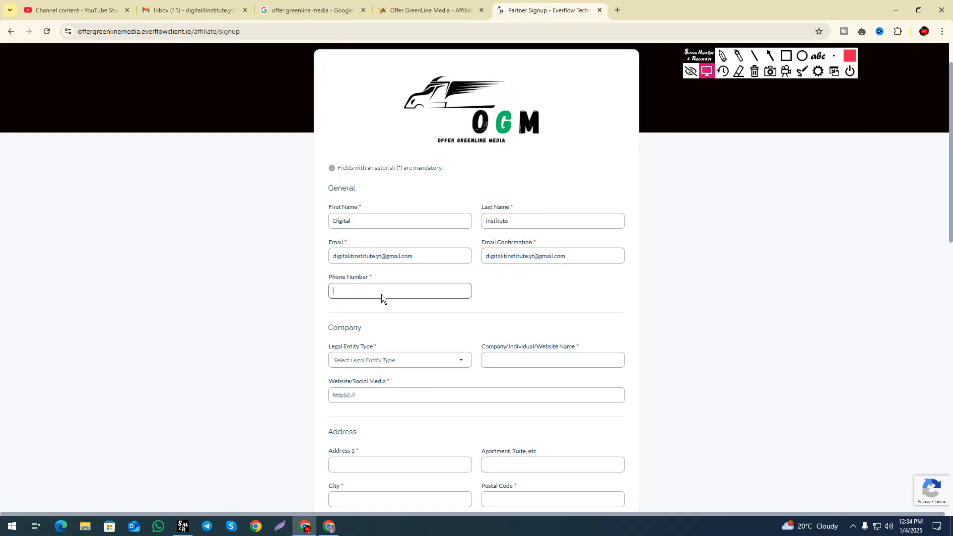
pyautogui.scroll(-1, 351, 272)
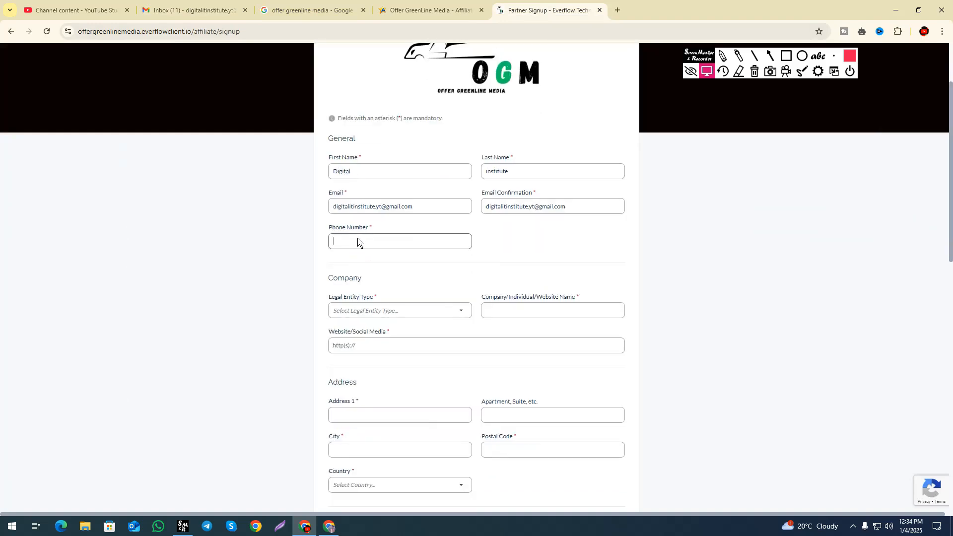
pyautogui.hotkey('ctrl', 'v')
# - Outline the form's Company section with a red rectangle, and erase the marking
pyautogui.scroll(-3, 357, 242)
pyautogui.click(787, 57)
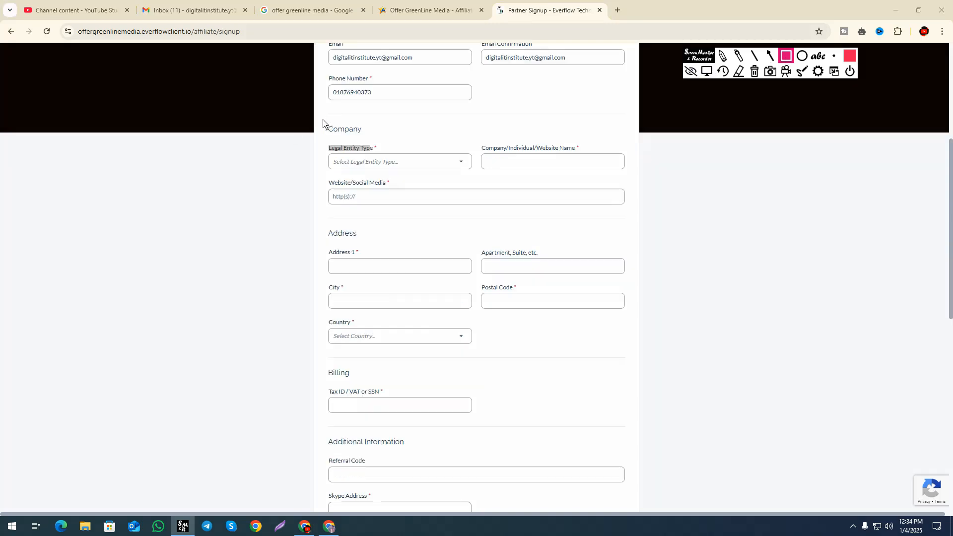
pyautogui.moveTo(323, 120)
pyautogui.mouseDown()
pyautogui.moveTo(572, 217)
pyautogui.moveTo(645, 215)
pyautogui.mouseUp()
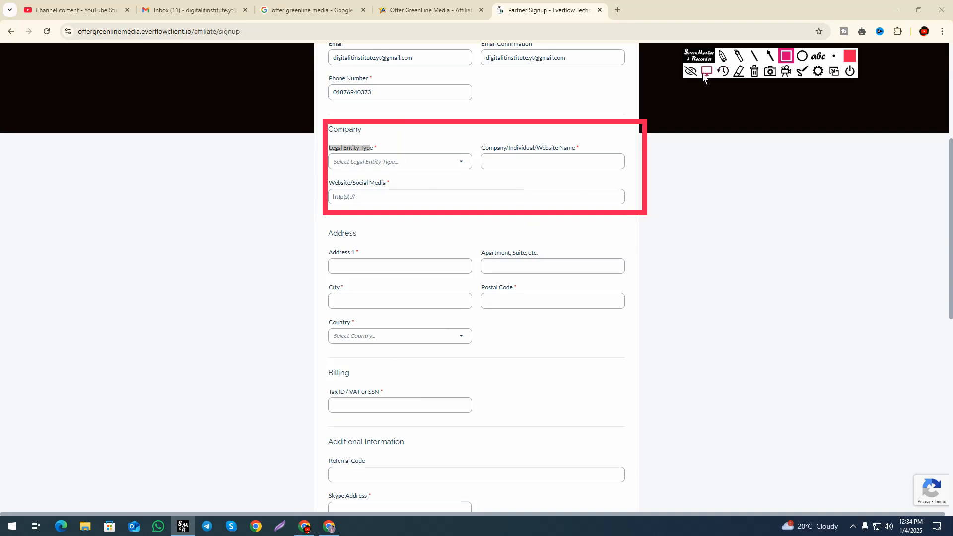
pyautogui.click(705, 73)
pyautogui.click(754, 71)
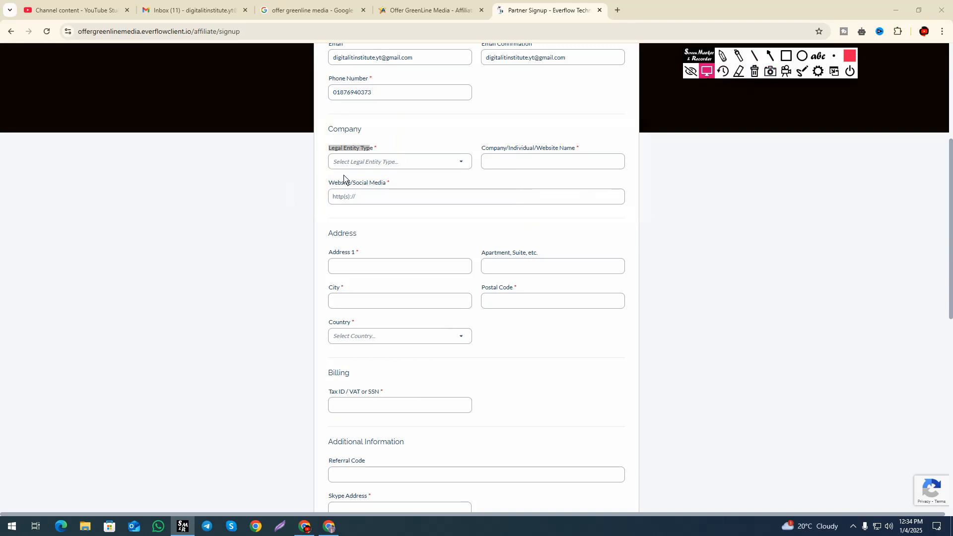
# - Set the legal entity type to Individual and fill the company name with Digital institute, copied from the name fields
pyautogui.click(361, 164)
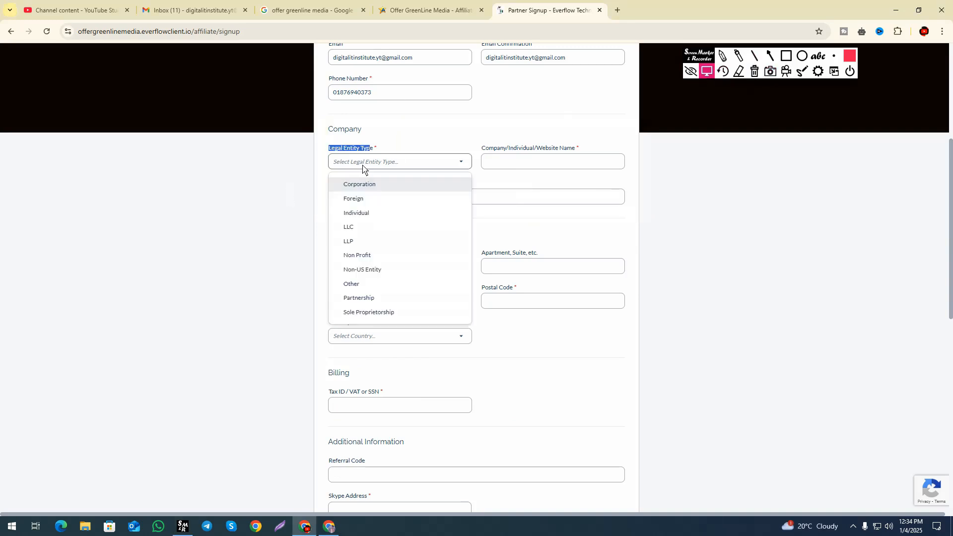
pyautogui.click(364, 213)
pyautogui.click(535, 166)
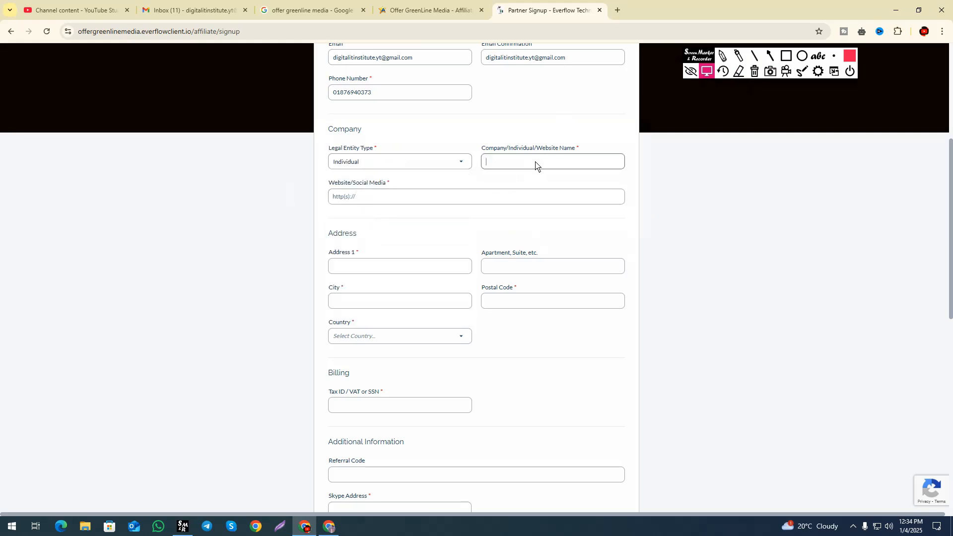
pyautogui.scroll(3, 514, 162)
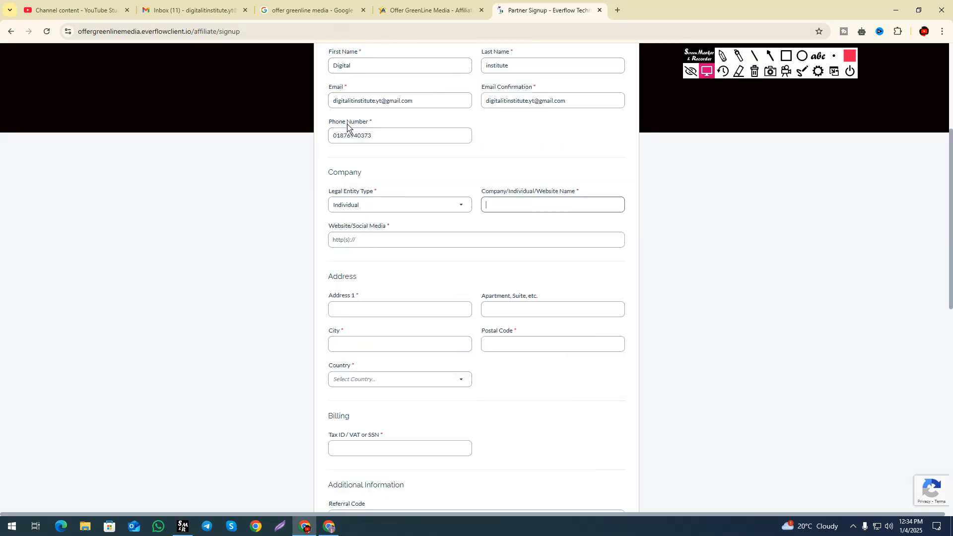
pyautogui.moveTo(372, 177); pyautogui.dragTo(295, 172)
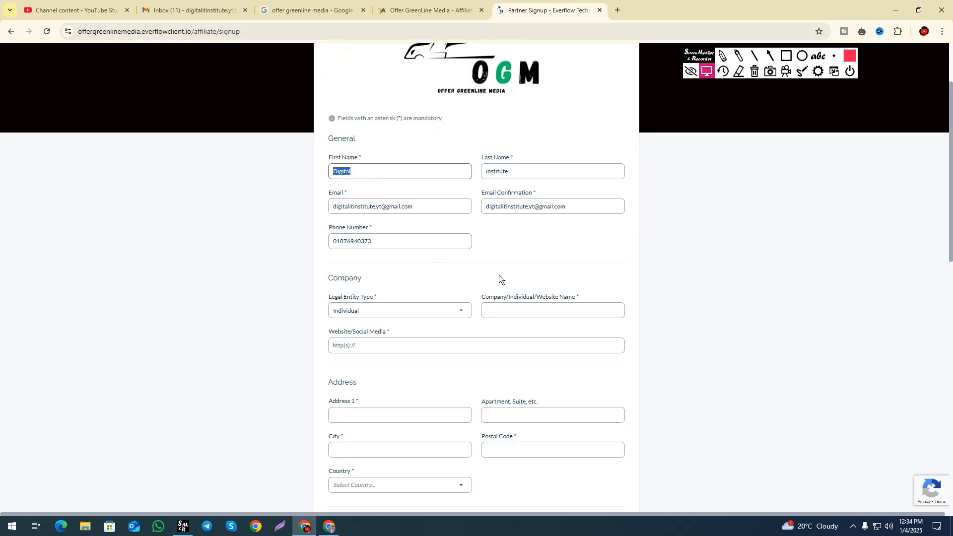
pyautogui.click(505, 318)
pyautogui.moveTo(516, 171); pyautogui.dragTo(449, 174)
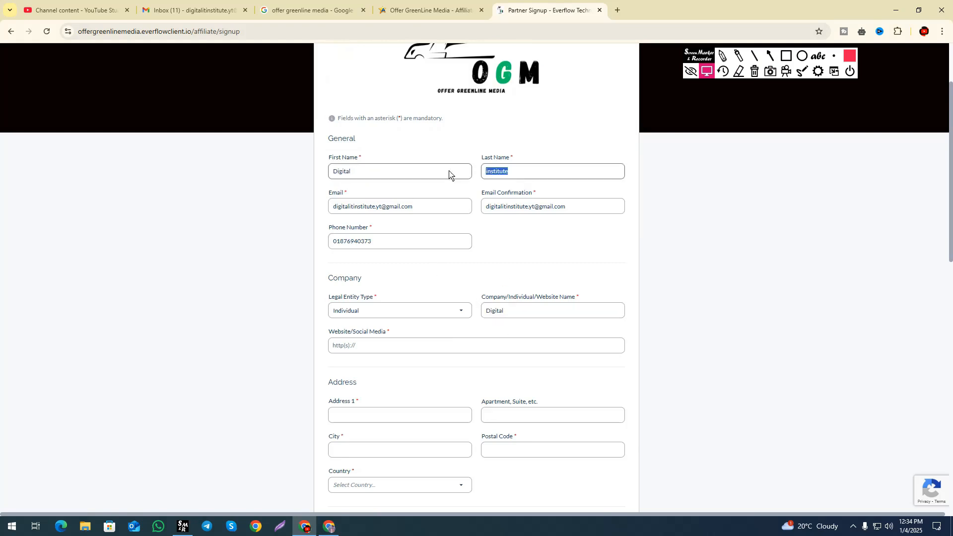
pyautogui.hotkey('ctrl', 'c')
pyautogui.click(515, 313)
pyautogui.hotkey('ctrl', 'v')
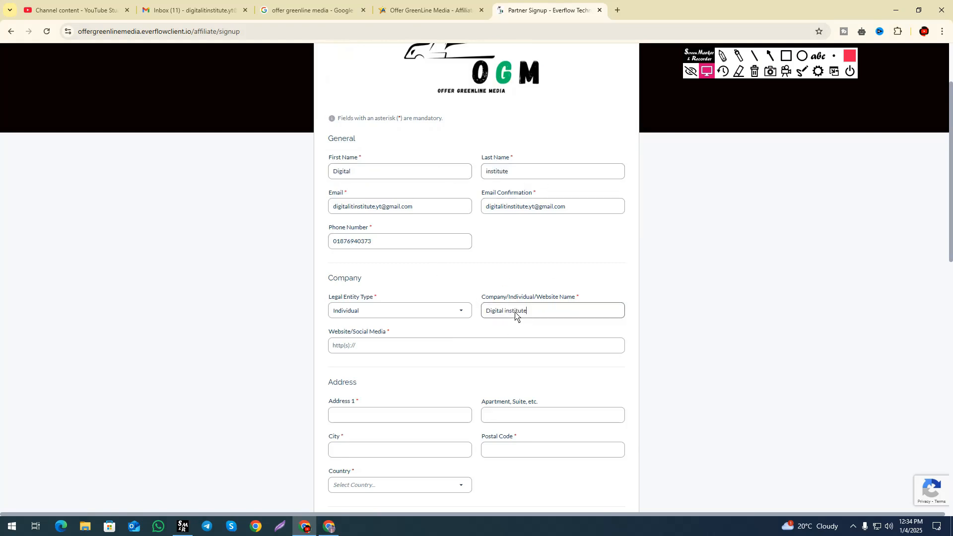
# - Place the text cursor in the Website/Social Media field
pyautogui.scroll(-2, 379, 249)
pyautogui.click(357, 248)
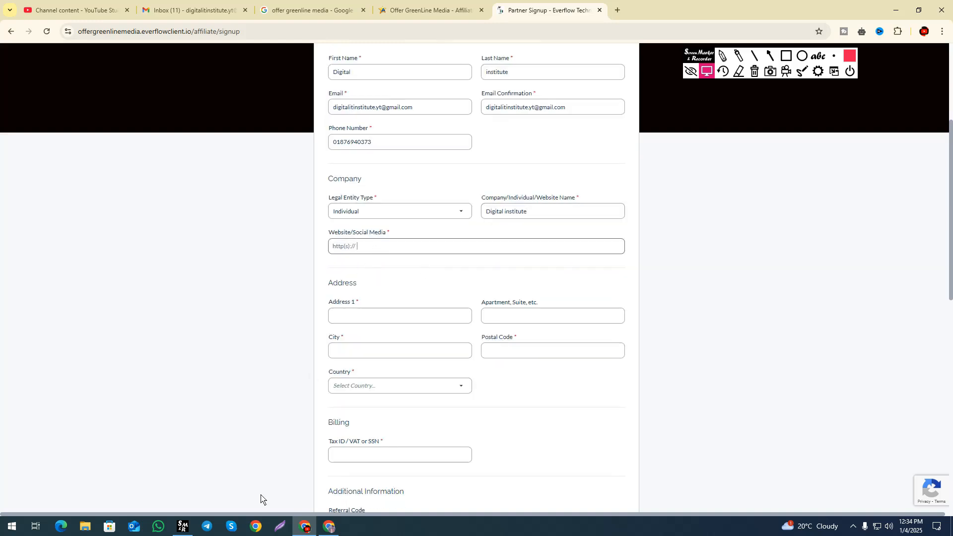
pyautogui.click(255, 527)
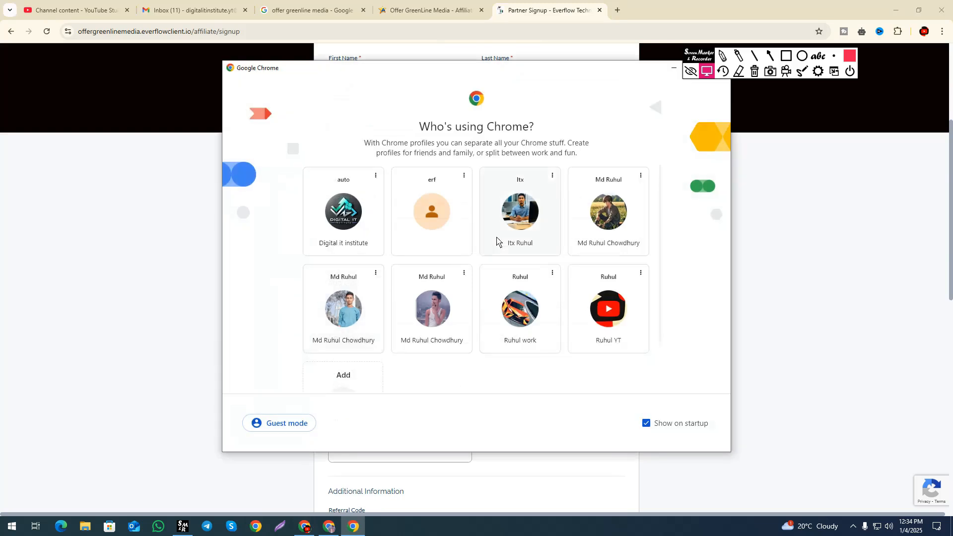
pyautogui.click(519, 223)
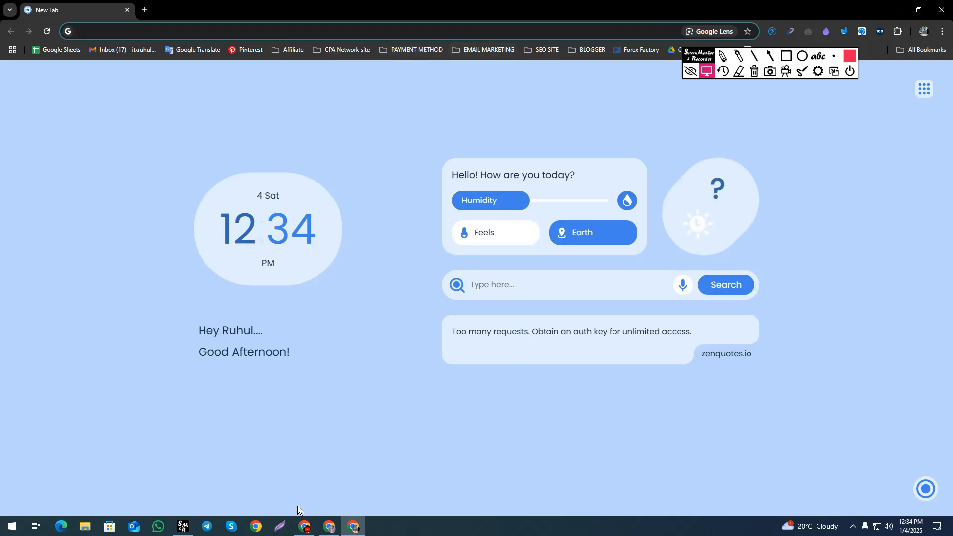
pyautogui.click(304, 526)
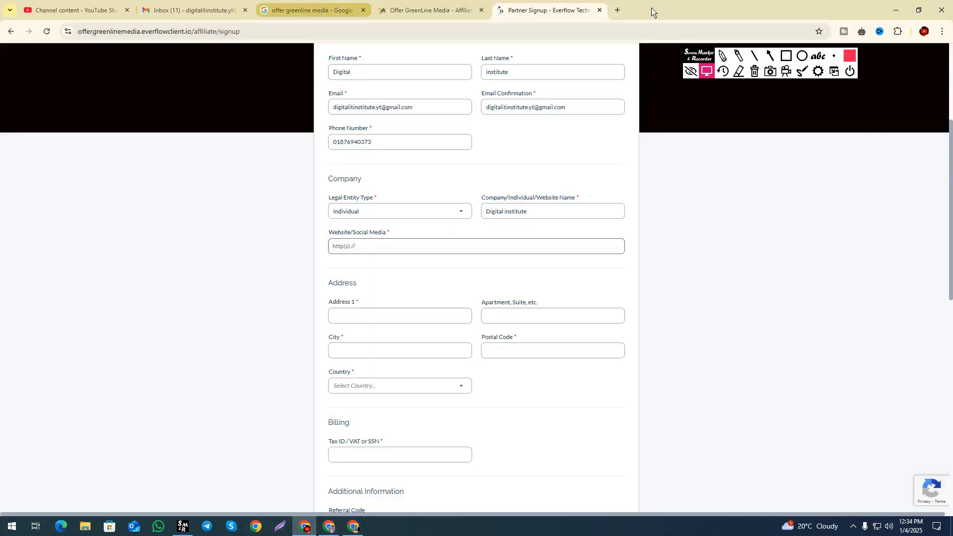
# - Open the Costco prize page in Google Sites from a new tab and copy its published site link
pyautogui.click(618, 10)
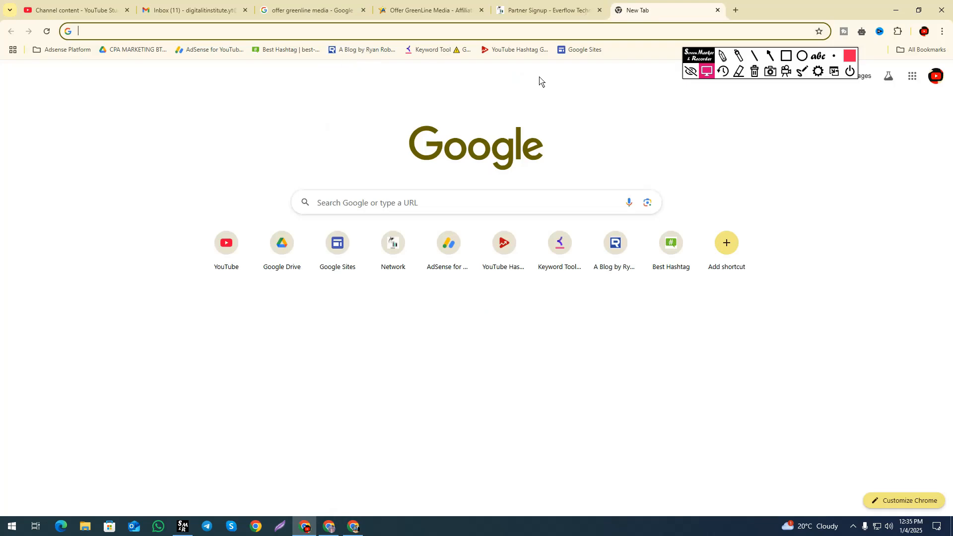
pyautogui.click(577, 50)
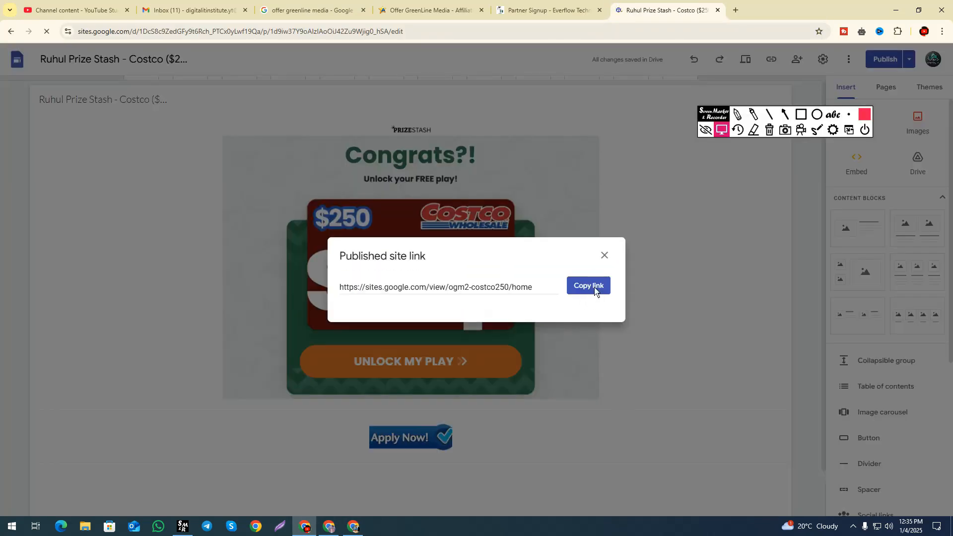
pyautogui.click(592, 287)
pyautogui.click(895, 10)
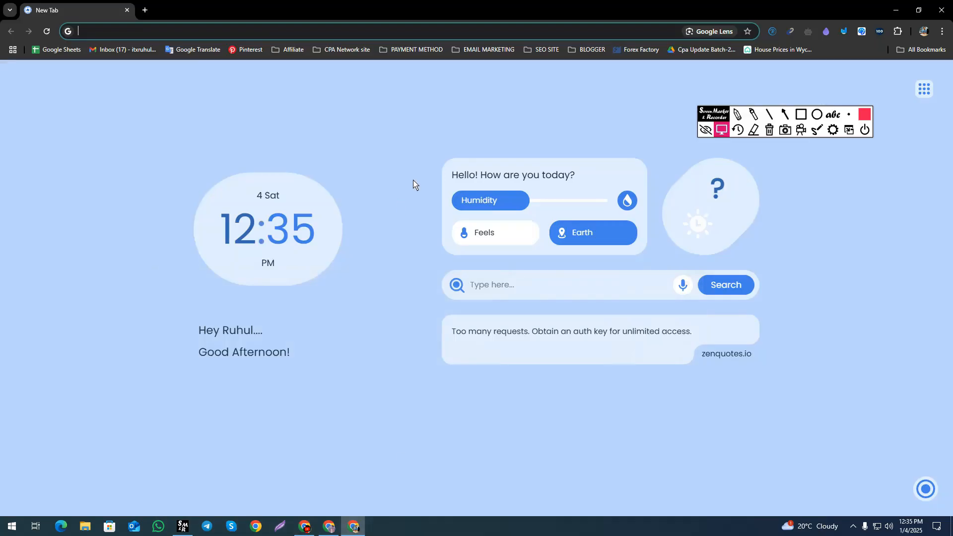
pyautogui.click(304, 526)
pyautogui.click(546, 10)
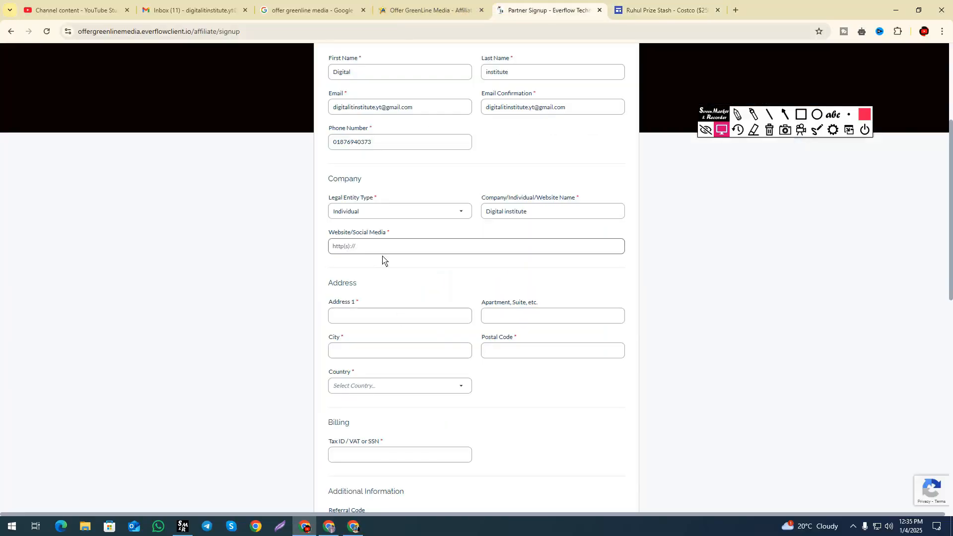
pyautogui.hotkey('ctrl', 'v')
pyautogui.moveTo(356, 246); pyautogui.dragTo(366, 249)
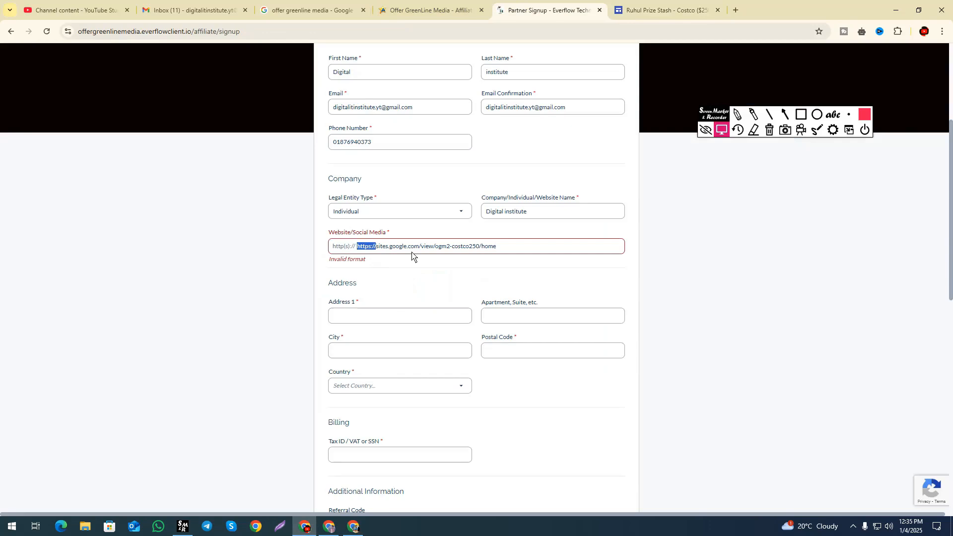
pyautogui.press('BackSpace')
# - Review the sign-up form's First Name and Last Name entries and the empty Address section
pyautogui.scroll(-1, 439, 261)
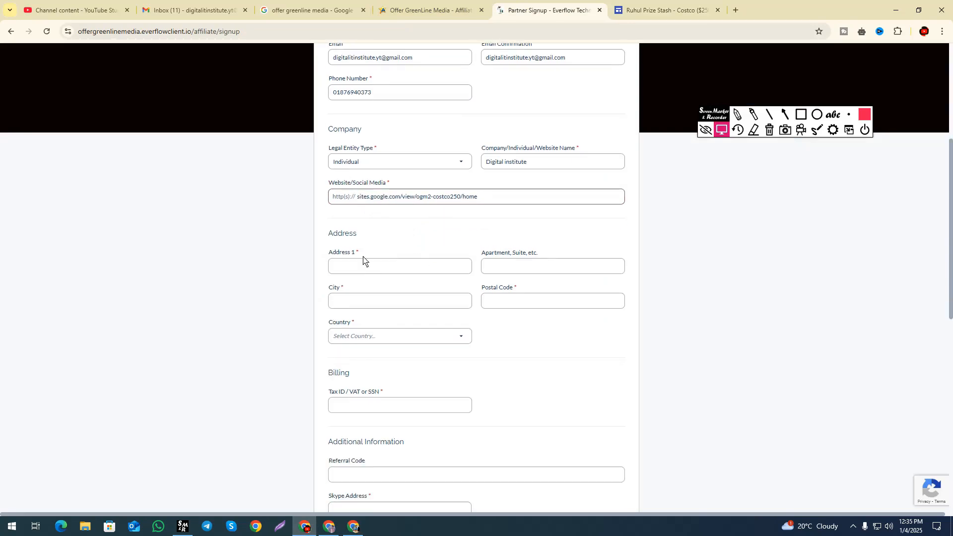
pyautogui.click(361, 261)
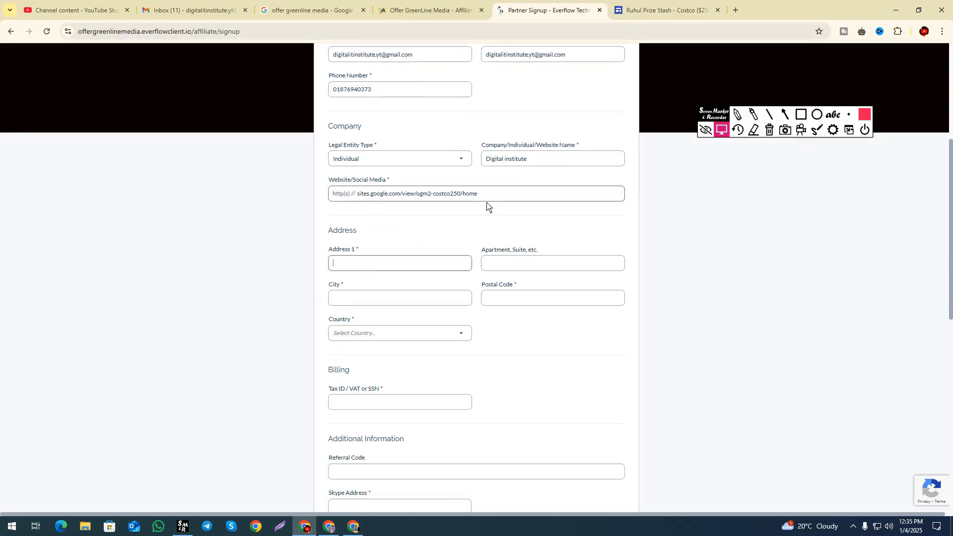
pyautogui.scroll(-2, 511, 208)
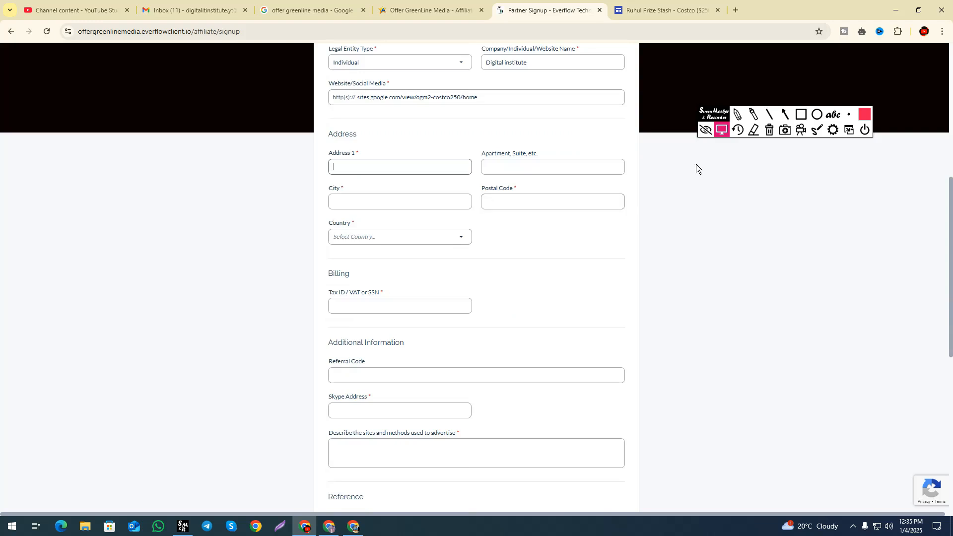
pyautogui.moveTo(718, 124); pyautogui.dragTo(789, 142)
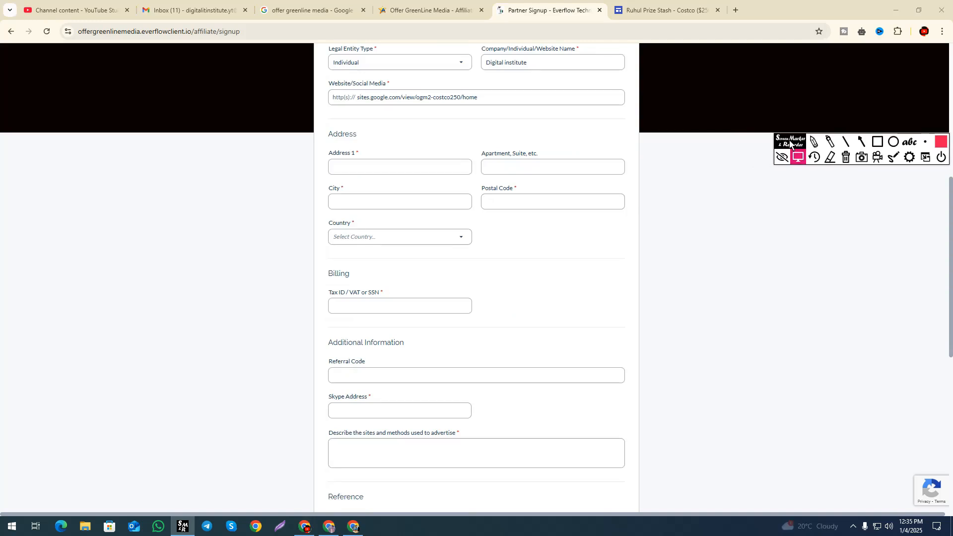
pyautogui.scroll(5, 385, 202)
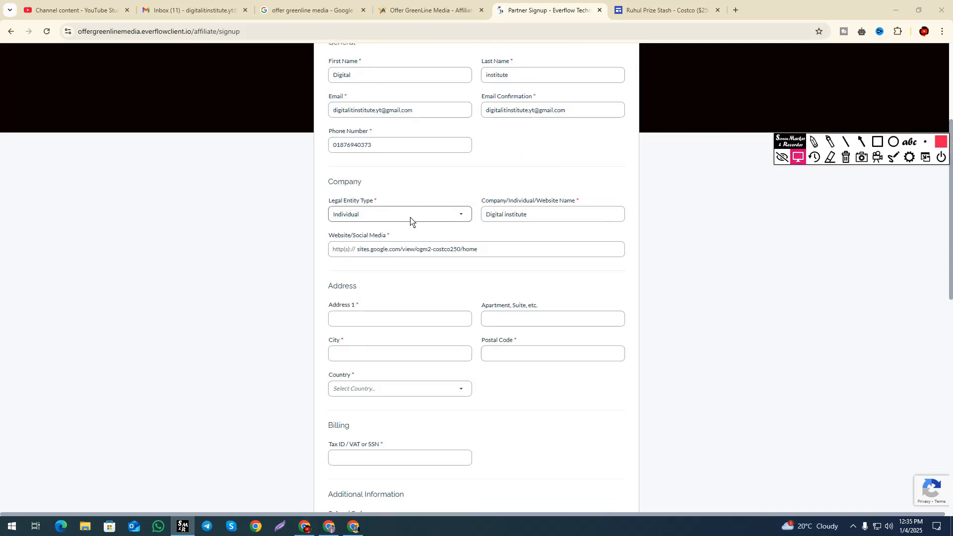
pyautogui.moveTo(361, 175); pyautogui.dragTo(329, 178)
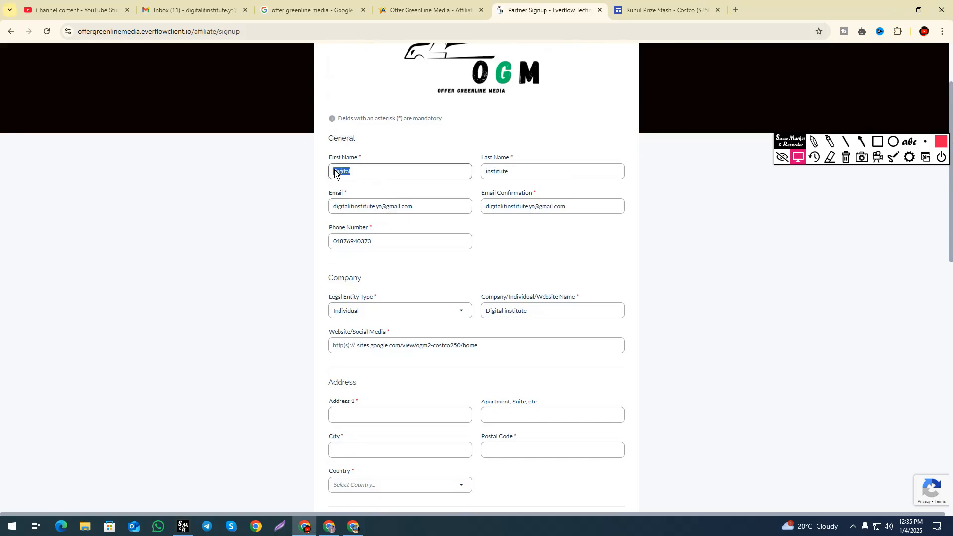
pyautogui.moveTo(514, 171); pyautogui.dragTo(480, 174)
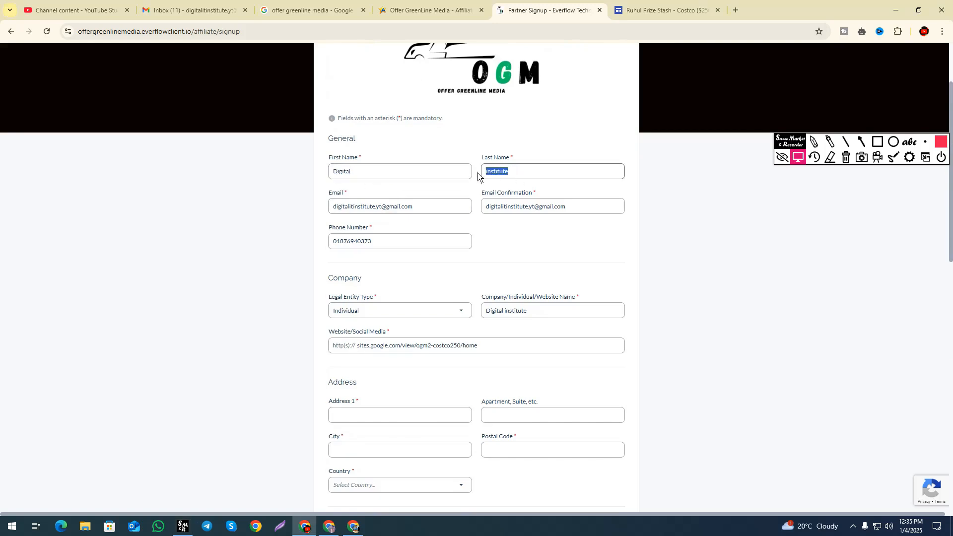
pyautogui.moveTo(358, 178); pyautogui.dragTo(333, 175)
pyautogui.click(363, 173)
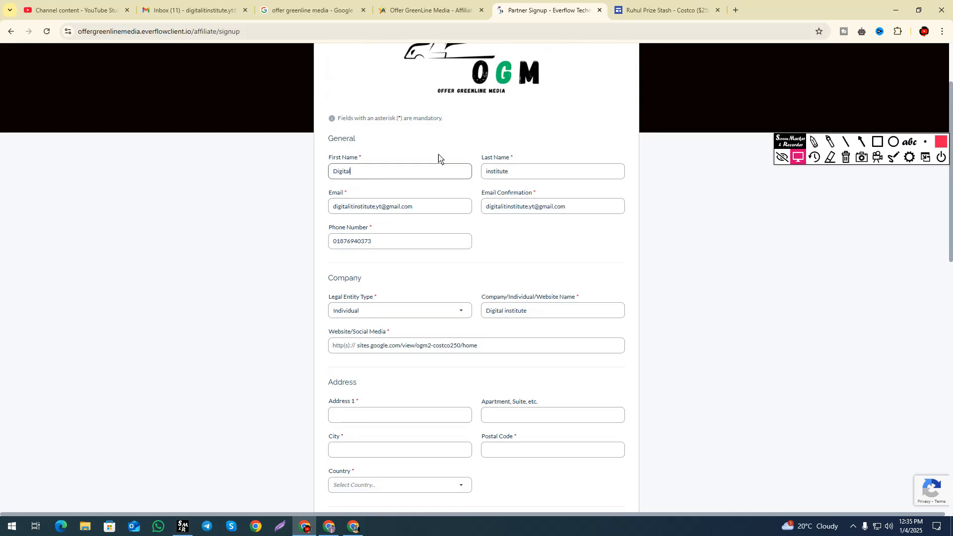
pyautogui.scroll(-1, 523, 151)
pyautogui.scroll(-3, 453, 126)
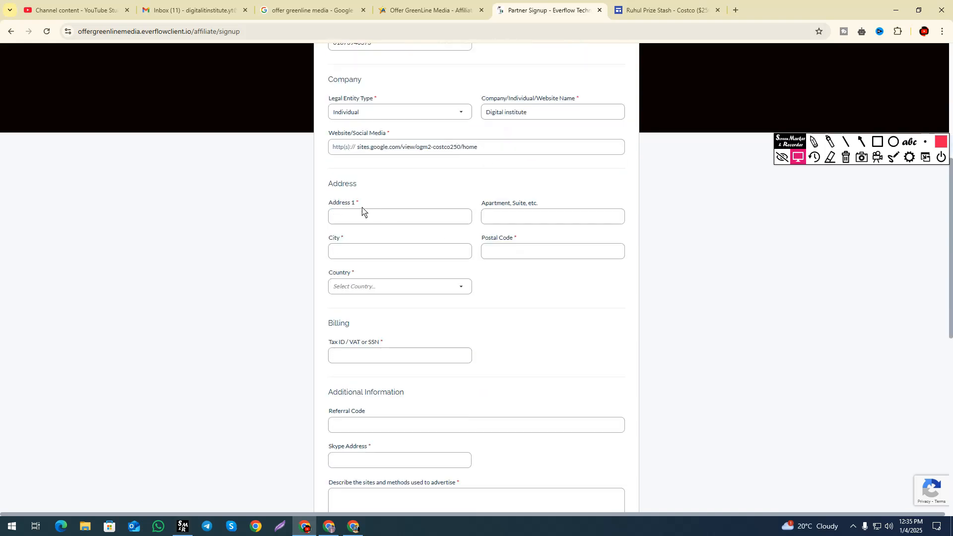
pyautogui.moveTo(329, 206); pyautogui.dragTo(357, 207)
pyautogui.click(357, 216)
# - Find a sample national ID card on Scribd with a nid card bd search and temporarily outline its address lines in red
pyautogui.click(735, 10)
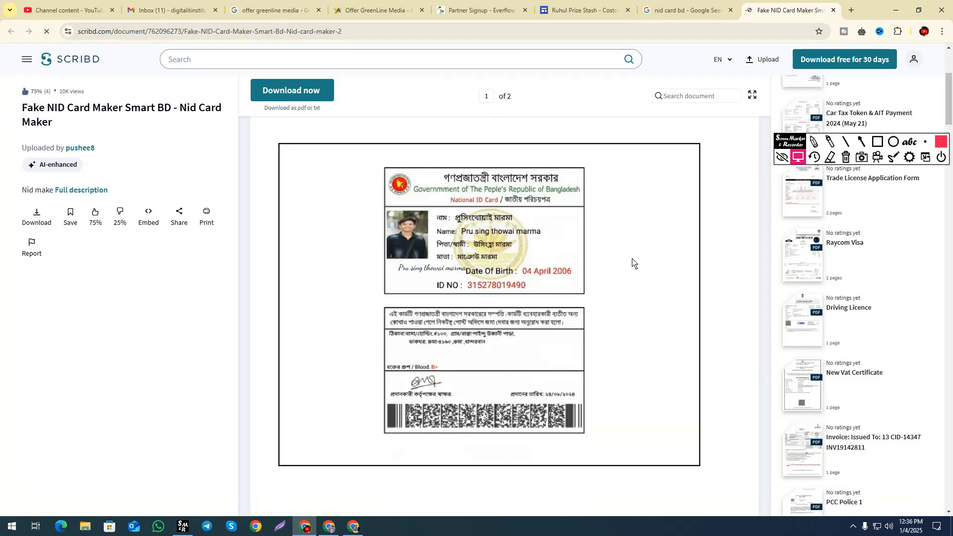
pyautogui.click(878, 143)
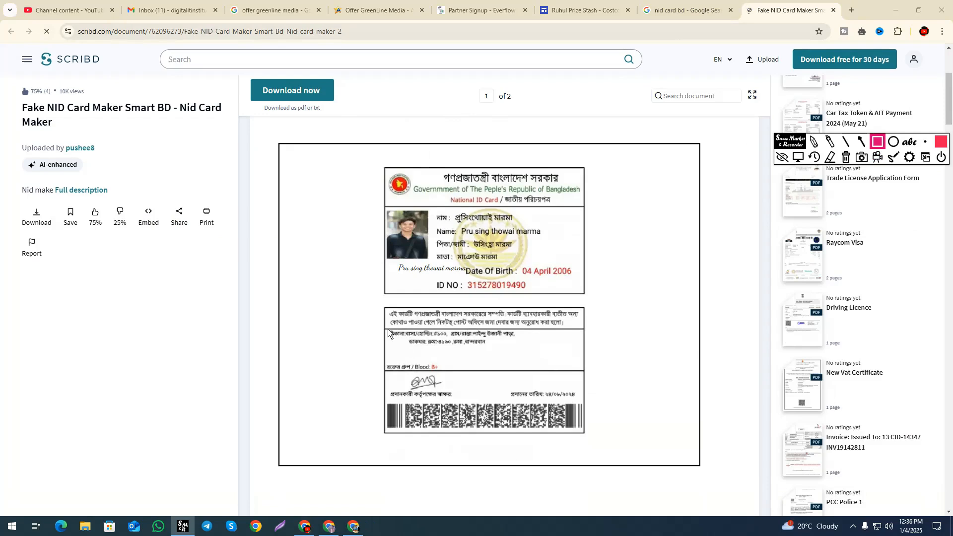
pyautogui.moveTo(388, 330); pyautogui.dragTo(524, 350)
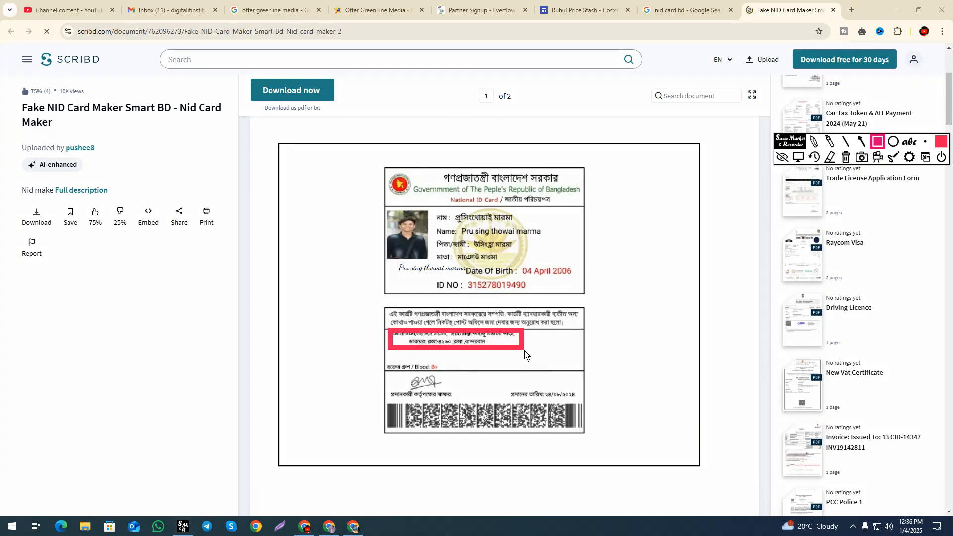
pyautogui.click(846, 158)
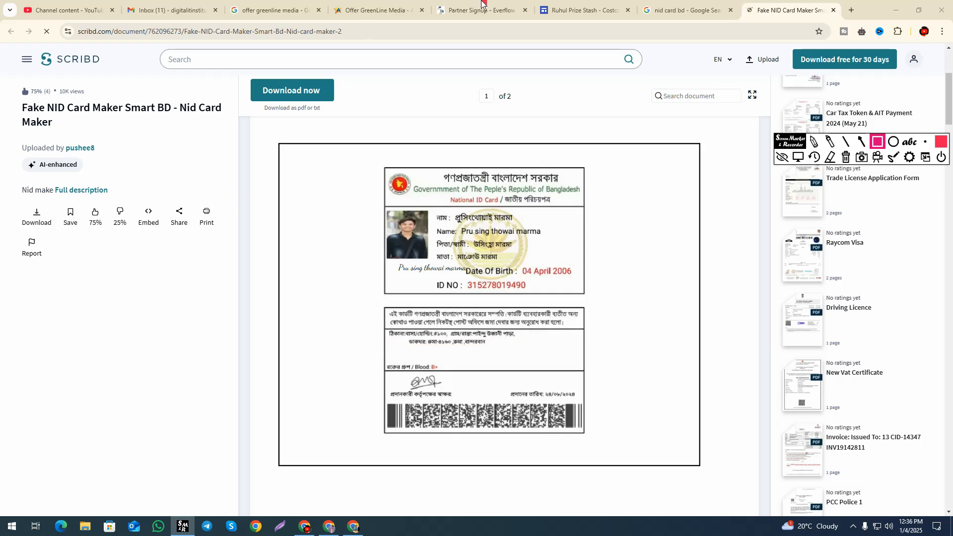
pyautogui.click(798, 157)
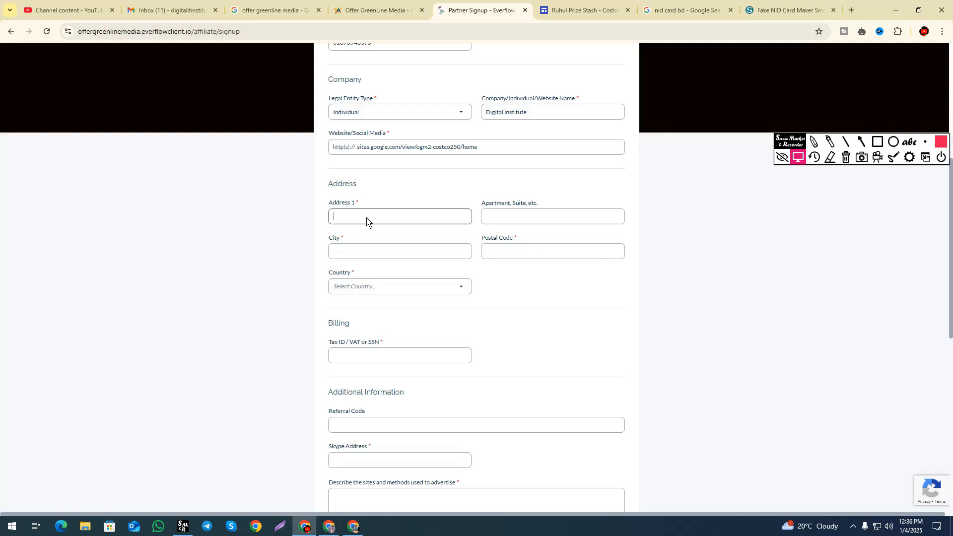
# - Compare the sign-up form's City and Postal Code fields with the address on the sample ID card
pyautogui.click(354, 258)
pyautogui.click(492, 255)
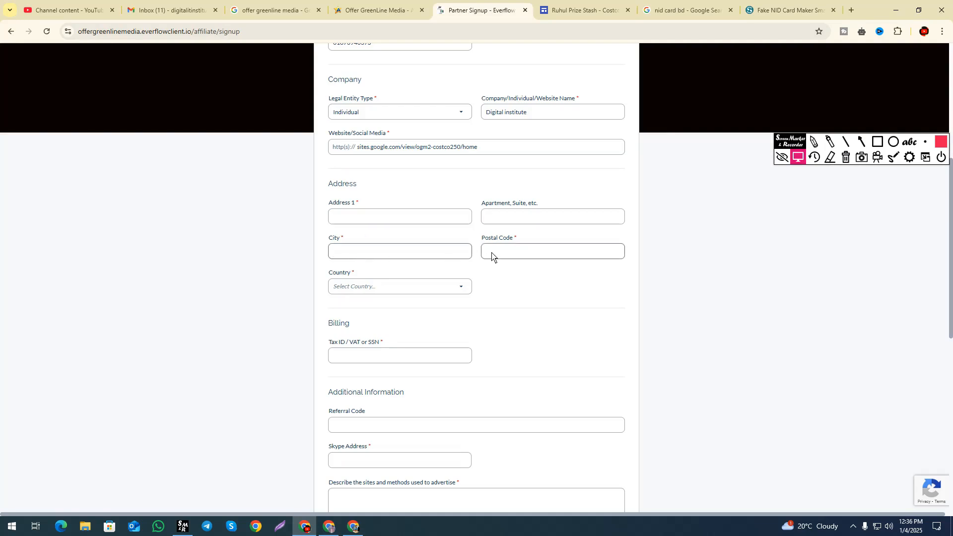
pyautogui.click(491, 250)
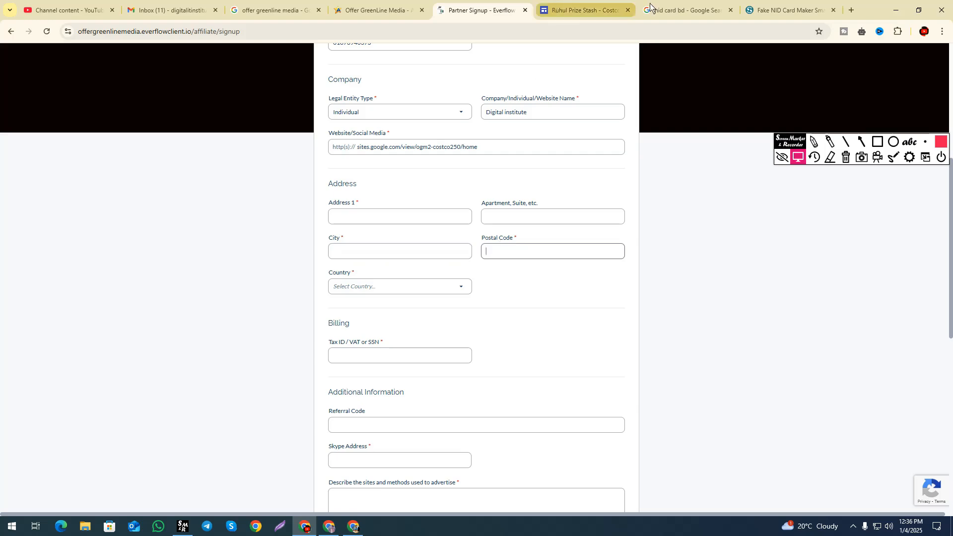
pyautogui.click(787, 10)
pyautogui.scroll(-1, 447, 323)
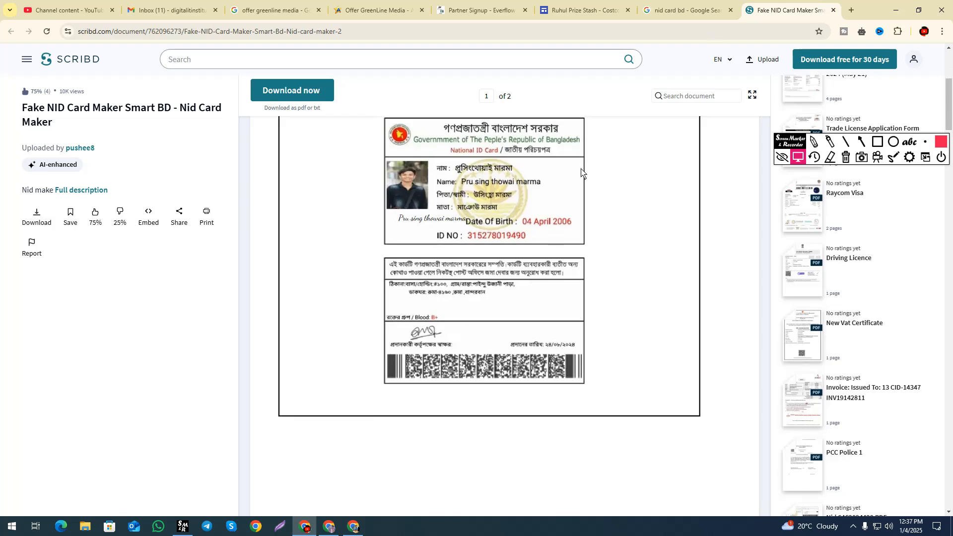
# - Examine the sign-up form's Country choices, the Tax ID / VAT or SSN field and the Referral Code field
pyautogui.click(474, 10)
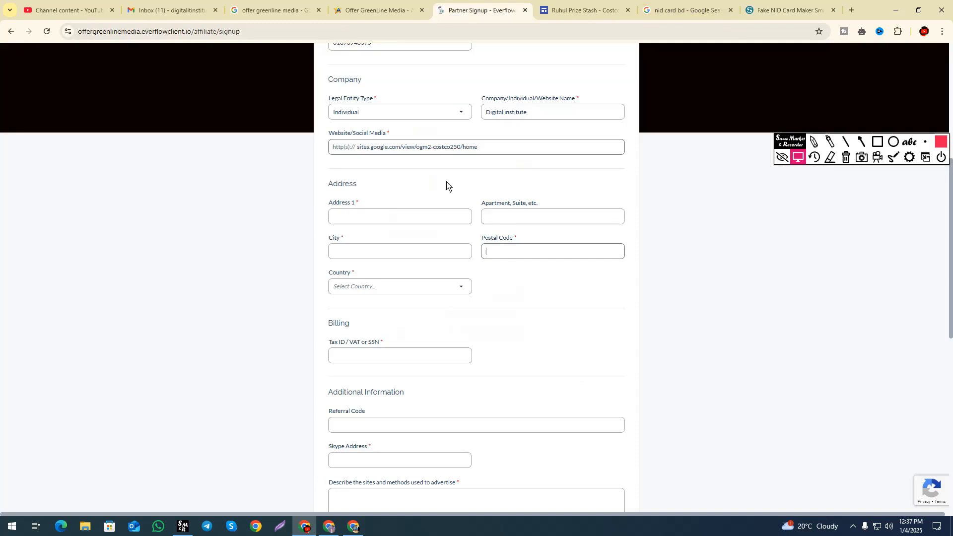
pyautogui.click(398, 291)
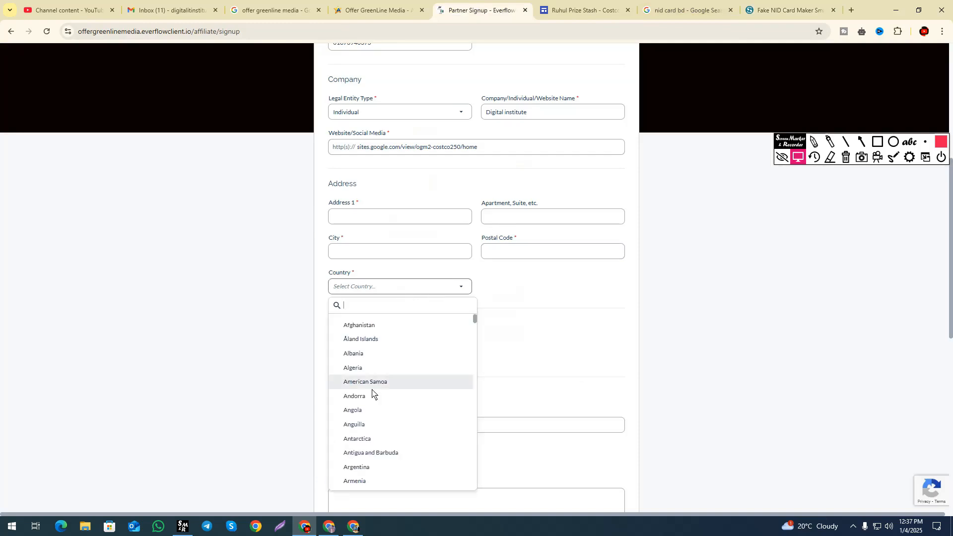
pyautogui.scroll(-1, 369, 376)
pyautogui.click(513, 323)
pyautogui.scroll(-2, 446, 277)
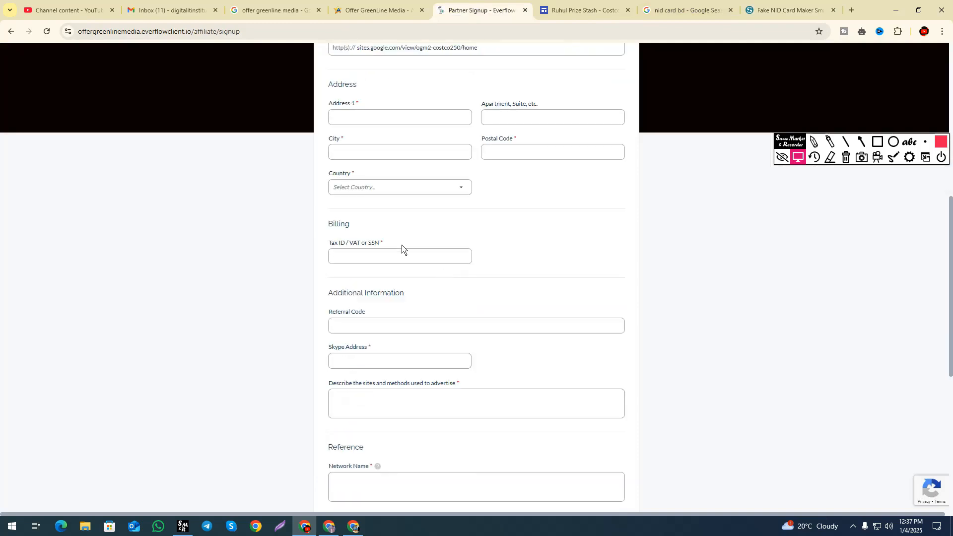
pyautogui.moveTo(329, 224); pyautogui.dragTo(356, 229)
pyautogui.click(358, 258)
pyautogui.scroll(-3, 432, 258)
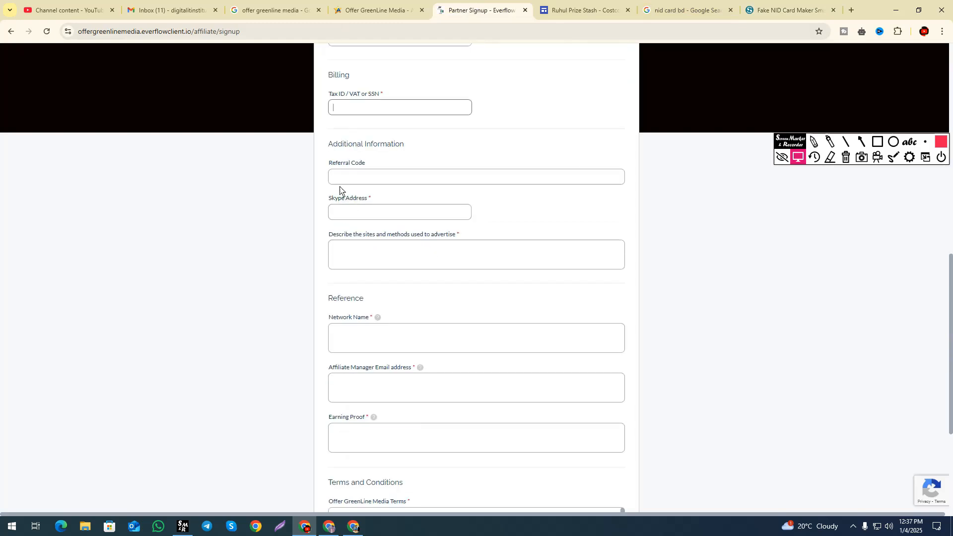
pyautogui.click(351, 178)
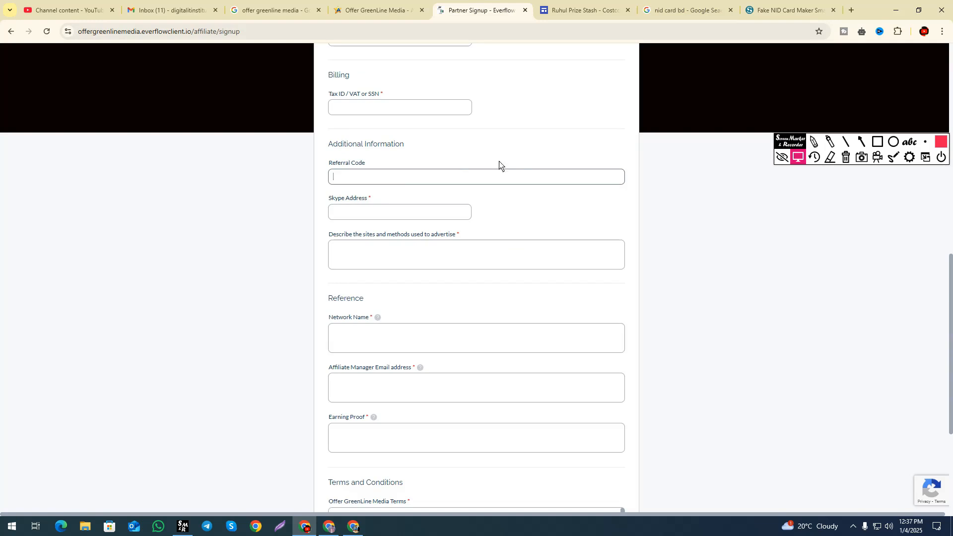
# - Copy the Skype Name from the account's Skype profile and enter it in the form's Skype Address field
pyautogui.click(354, 215)
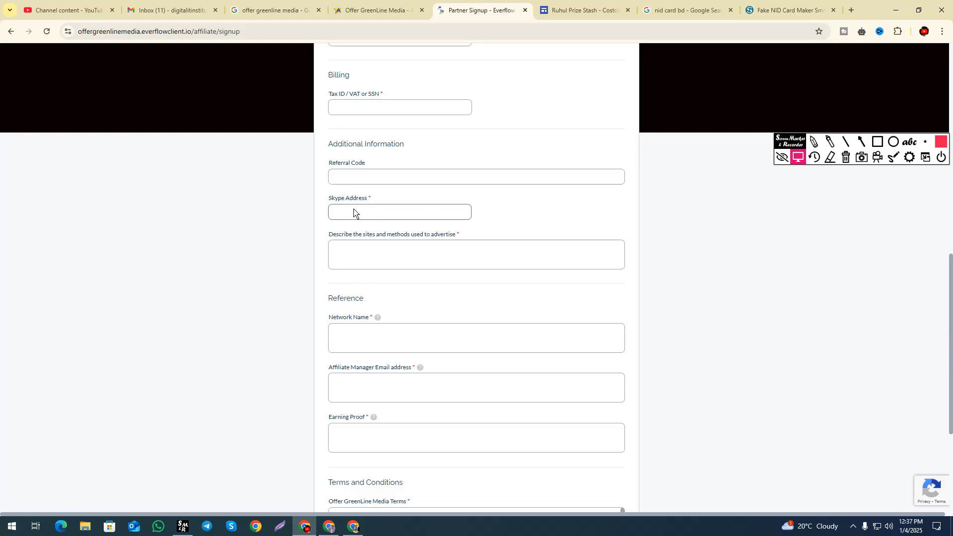
pyautogui.click(231, 526)
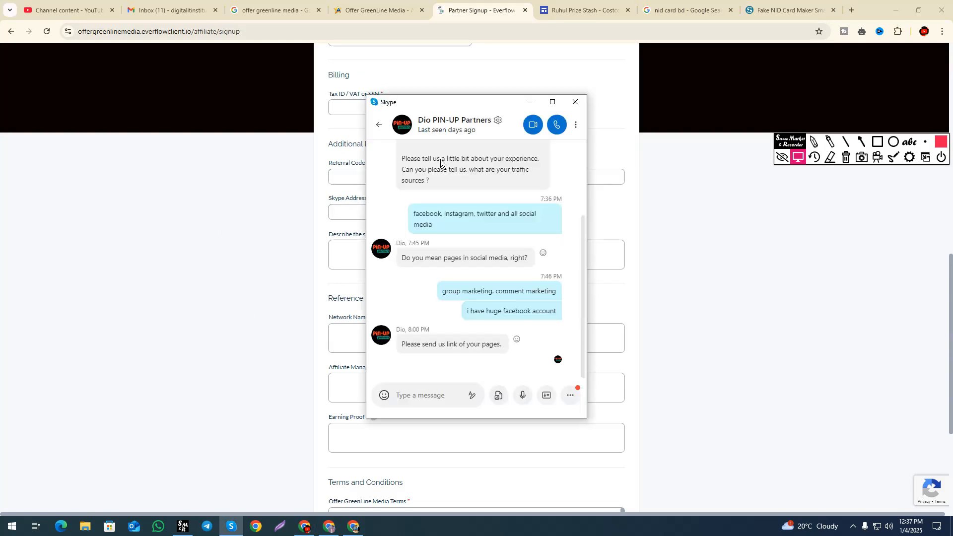
pyautogui.click(380, 125)
pyautogui.click(419, 122)
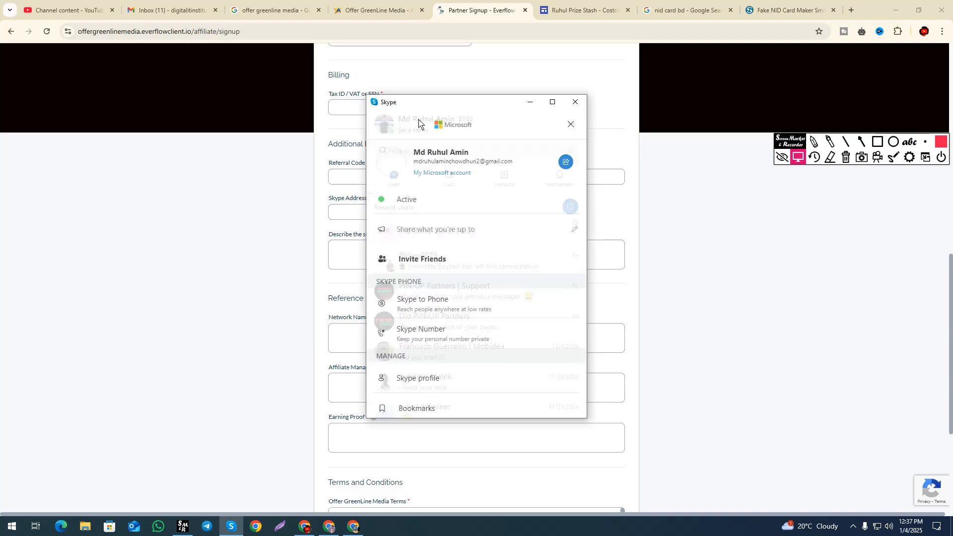
pyautogui.click(440, 154)
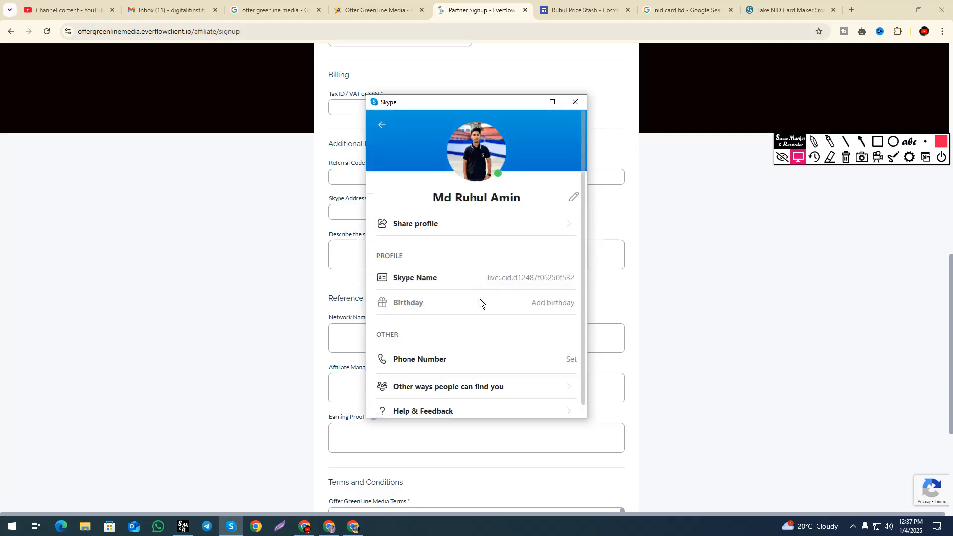
pyautogui.click(440, 280)
pyautogui.click(334, 209)
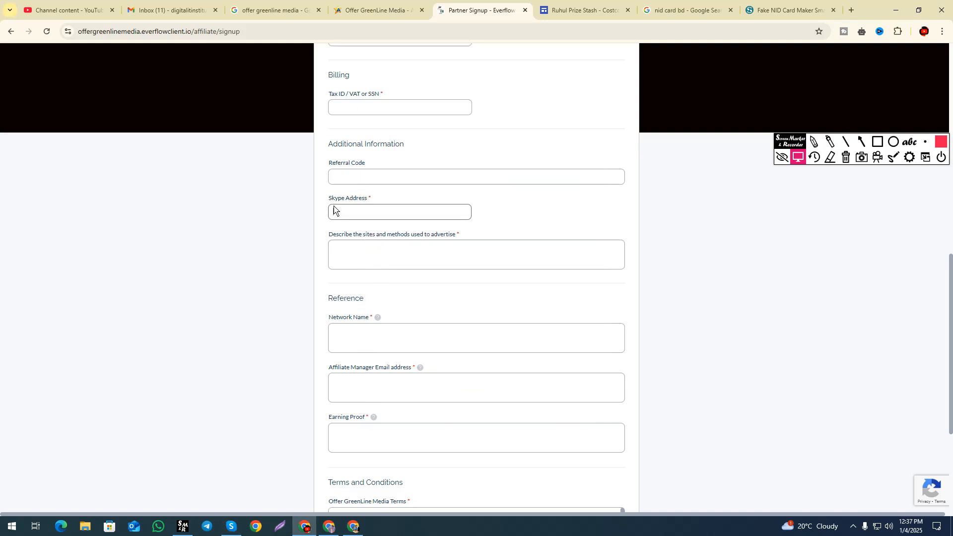
pyautogui.write('live:.cid.d12487f06250f532')
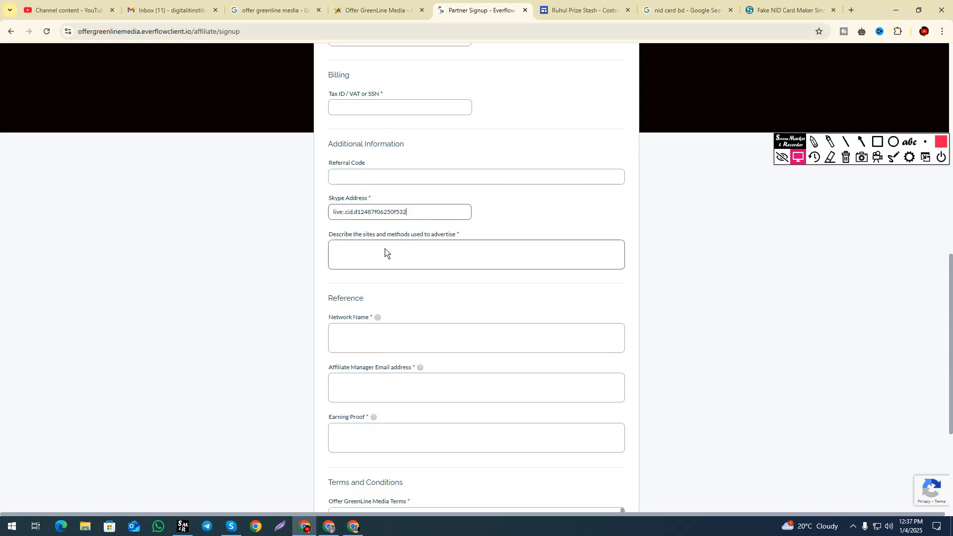
# - Describe the sites and methods used to advertise as "facebook, marketing, instagram marketing, twitter marketing"
pyautogui.click(355, 240)
pyautogui.moveTo(330, 234); pyautogui.dragTo(464, 236)
pyautogui.click(432, 238)
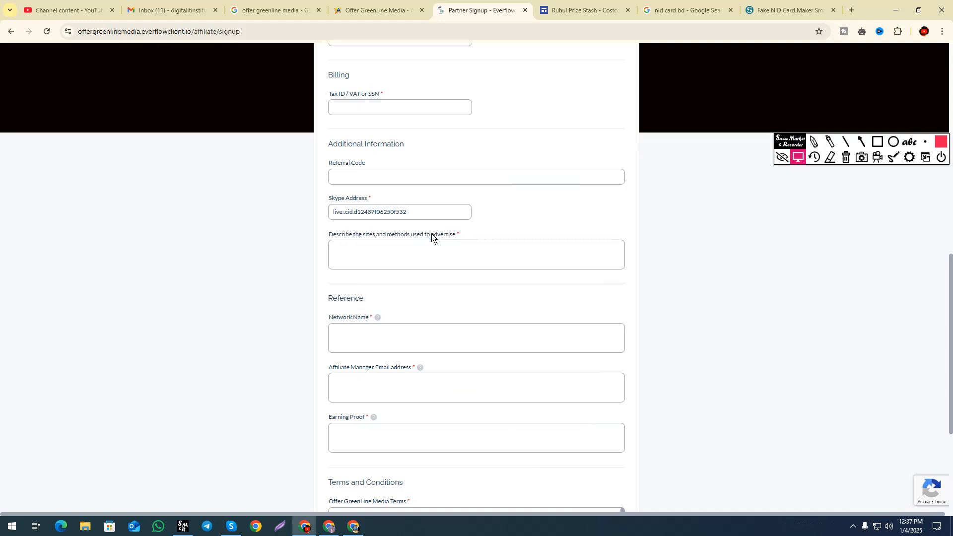
pyautogui.click(360, 248)
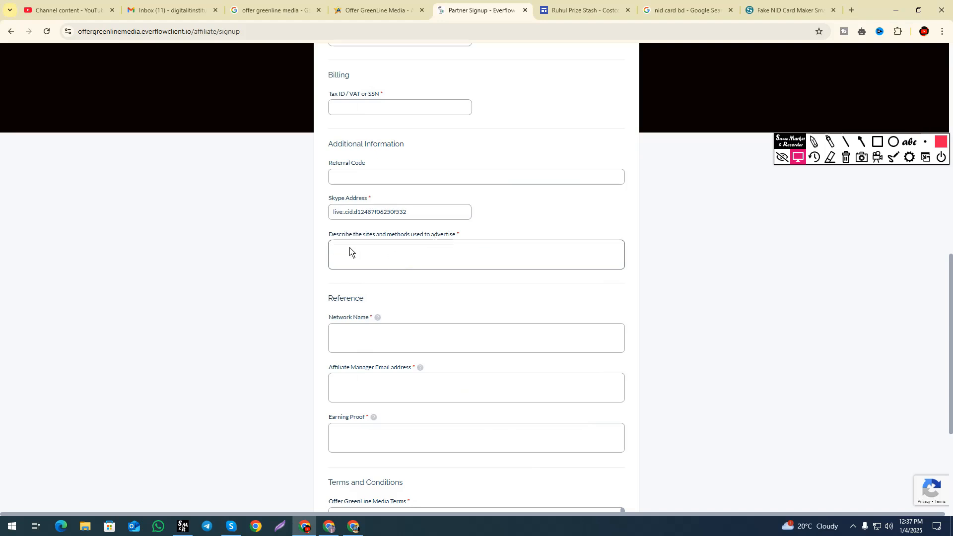
pyautogui.write('A')
pyautogui.press('BackSpace')
pyautogui.press('BackSpace')
pyautogui.press('BackSpace')
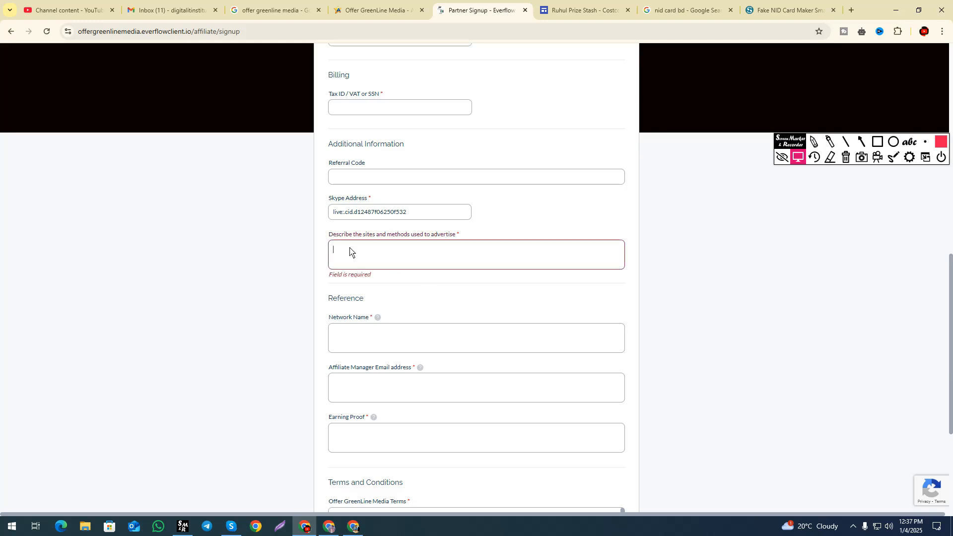
pyautogui.write('facebook, marketing, instagram marketing, twitter marketing')
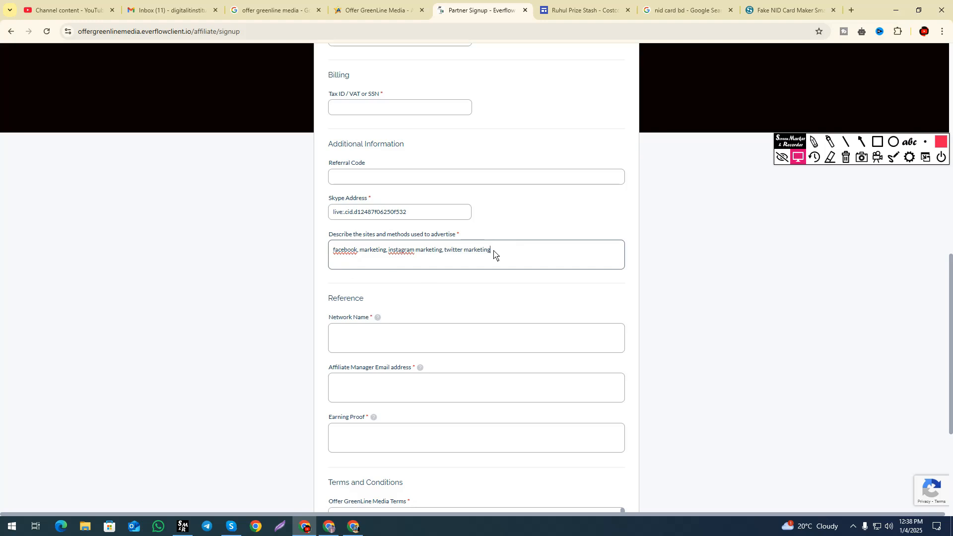
# - Enter imonitizeit as the Network Name in the form's Reference section
pyautogui.moveTo(494, 251); pyautogui.dragTo(373, 226)
pyautogui.scroll(-2, 357, 266)
pyautogui.click(355, 234)
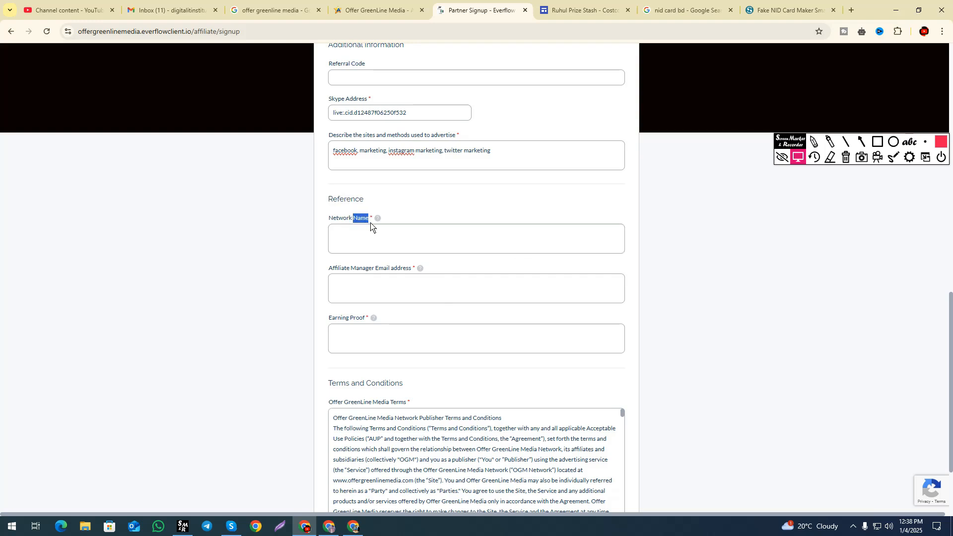
pyautogui.click(339, 242)
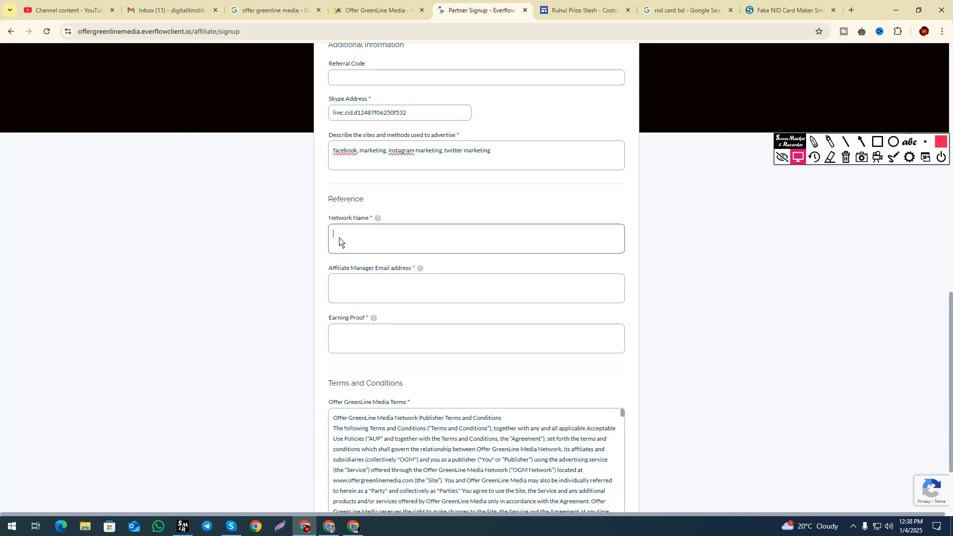
pyautogui.press('BackSpace')
pyautogui.press('BackSpace')
pyautogui.press('BackSpace')
pyautogui.scroll(-1, 445, 218)
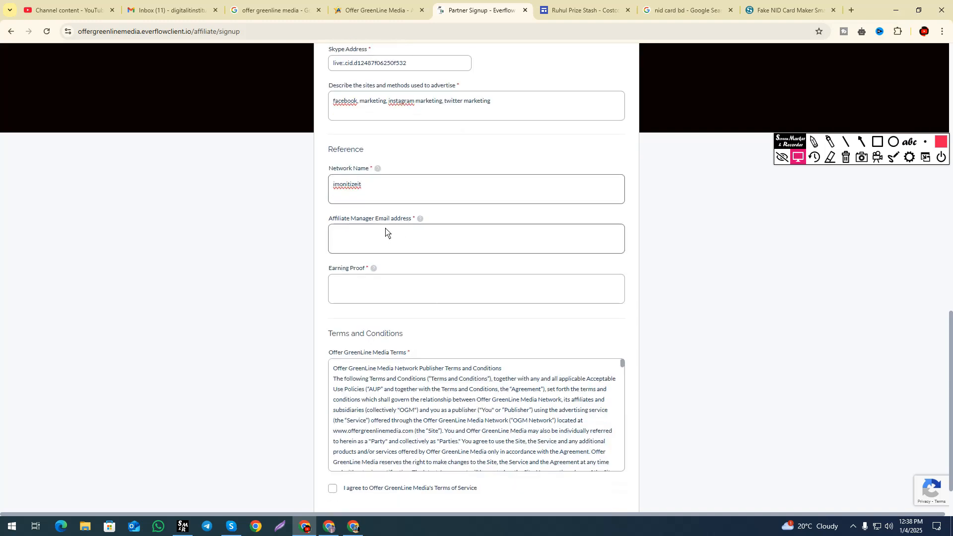
# - Agree to Offer GreenLine Media's Terms of Service in the sign-up form
pyautogui.moveTo(328, 219); pyautogui.dragTo(393, 220)
pyautogui.click(389, 219)
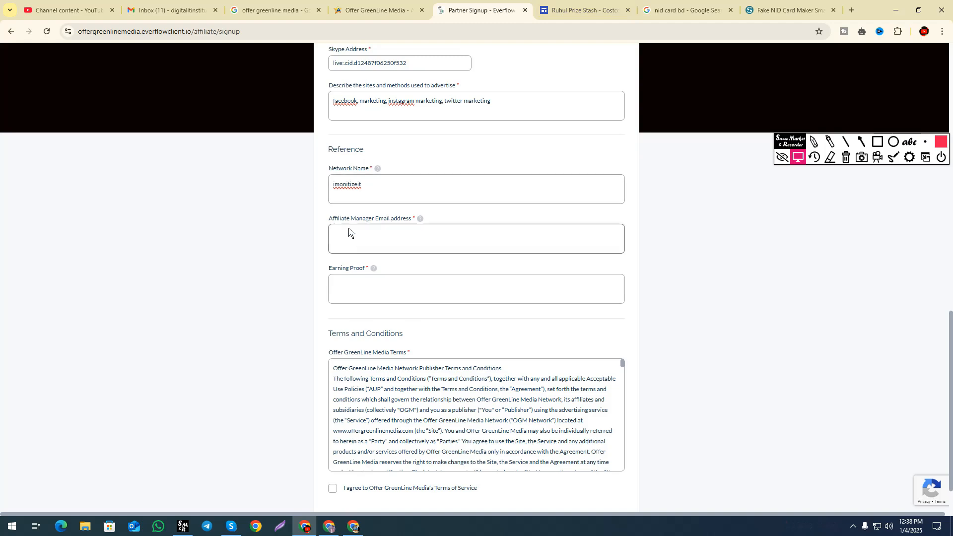
pyautogui.scroll(-1, 307, 357)
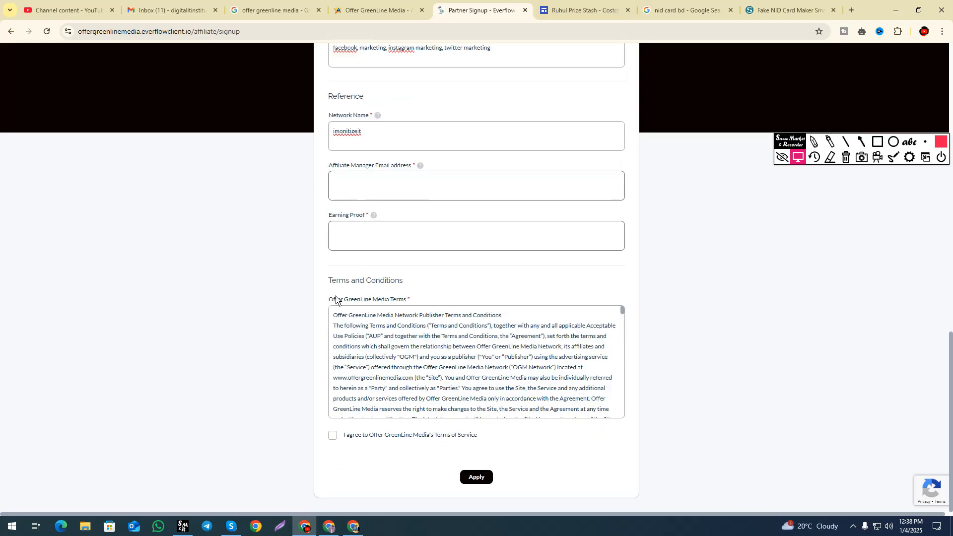
pyautogui.scroll(-3, 354, 335)
pyautogui.click(333, 436)
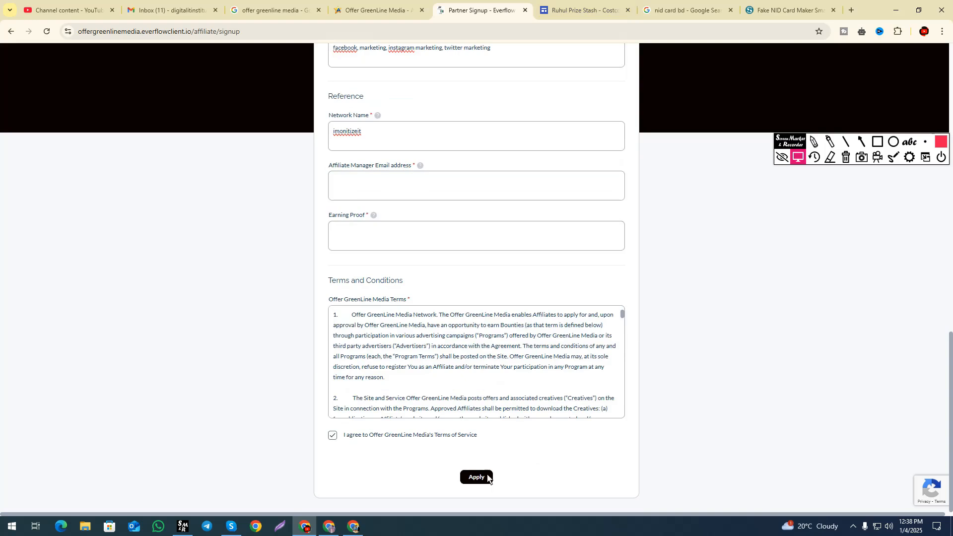
# - Outline the Affiliate Manager Email address and Earning Proof fields with a red rectangle and erase the markup
pyautogui.scroll(2, 413, 286)
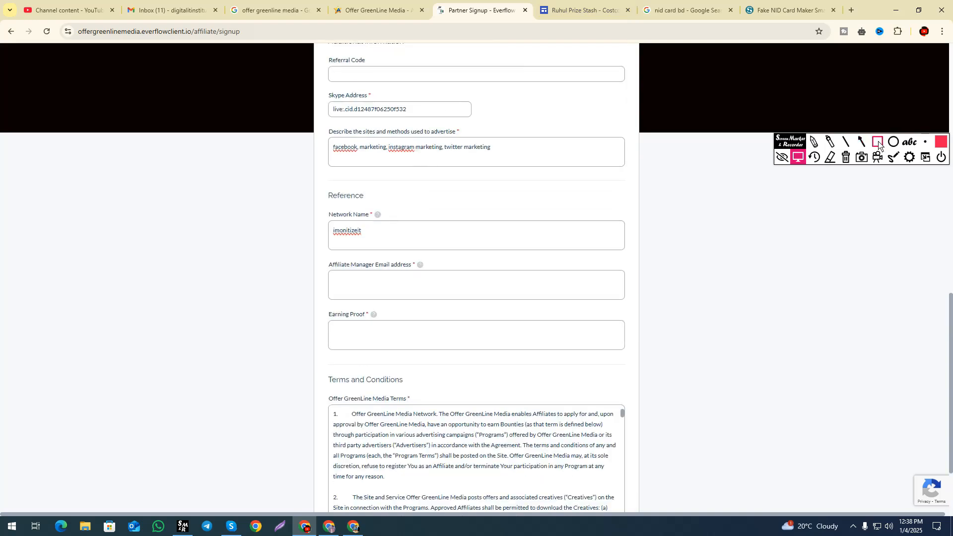
pyautogui.moveTo(322, 256)
pyautogui.mouseDown()
pyautogui.moveTo(436, 320)
pyautogui.moveTo(661, 367)
pyautogui.moveTo(642, 363)
pyautogui.mouseUp()
pyautogui.click(796, 158)
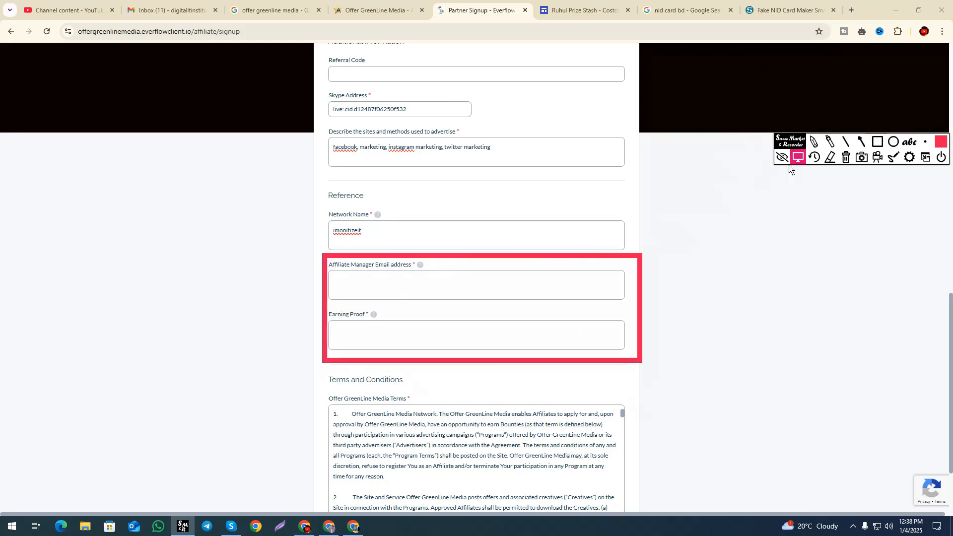
pyautogui.click(846, 158)
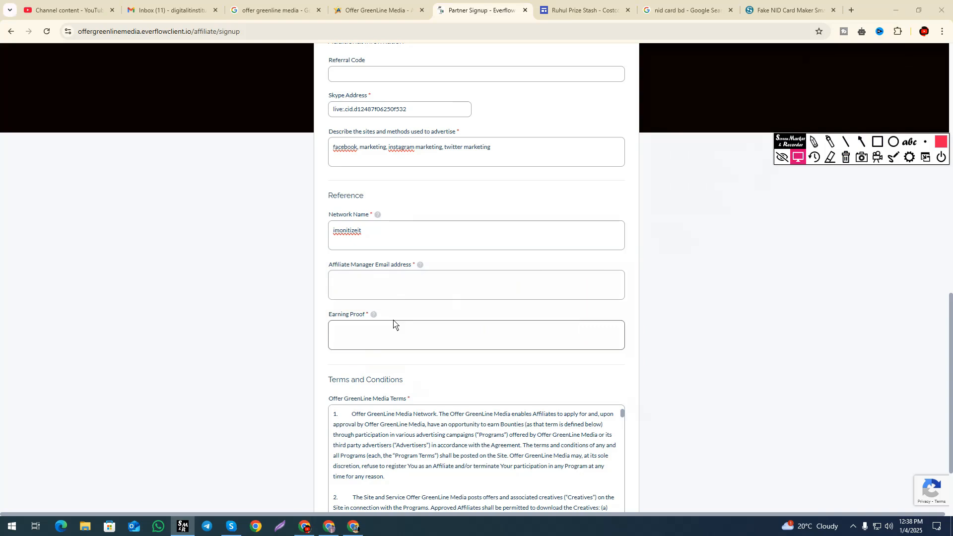
# - Switch to the other browser profile and sign in to the iMonetizeIt partner account at imonetizeit.com/signin
pyautogui.click(350, 335)
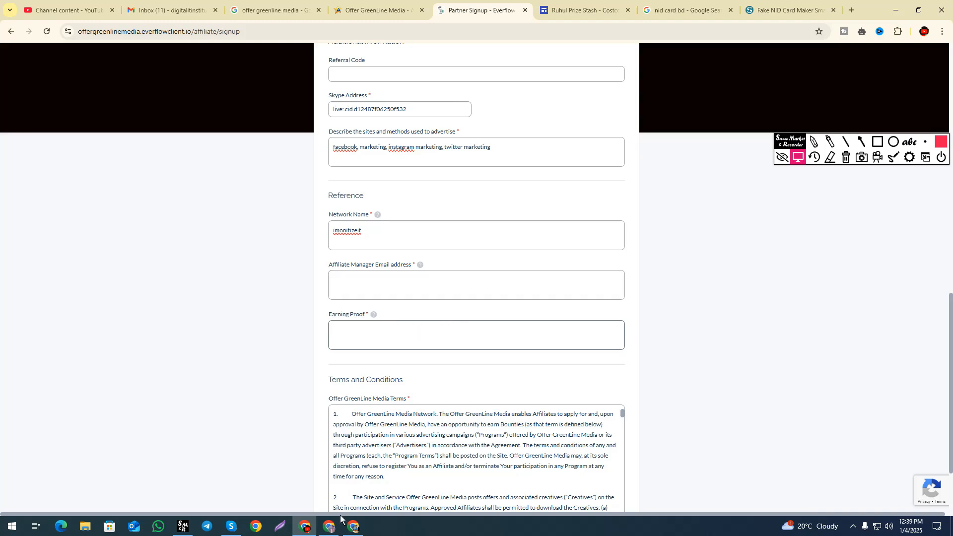
pyautogui.click(351, 528)
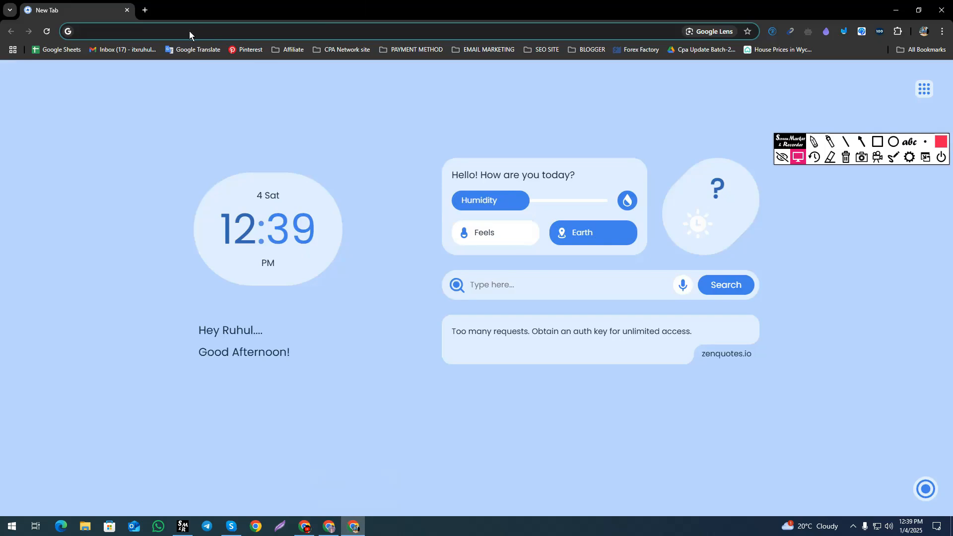
pyautogui.write('imonetizeit.com/signin')
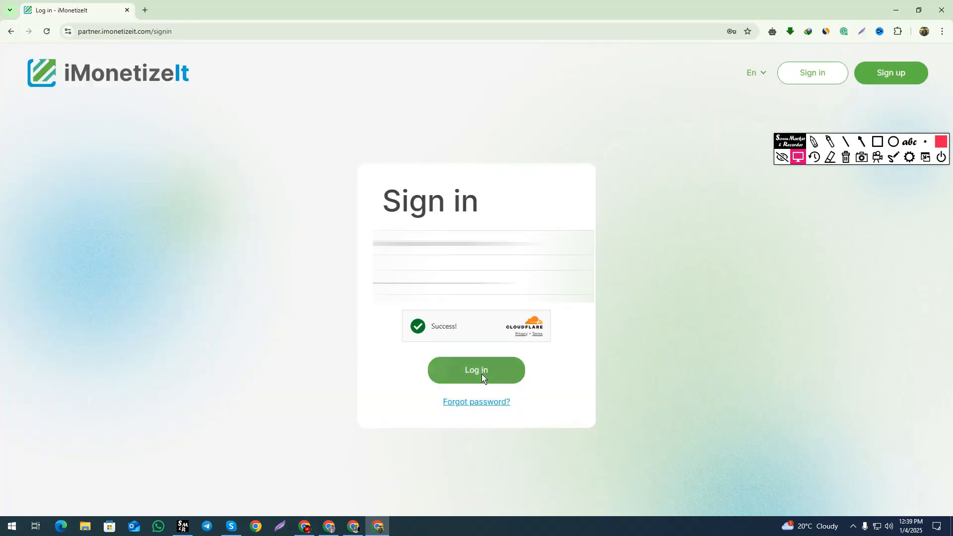
pyautogui.click(481, 375)
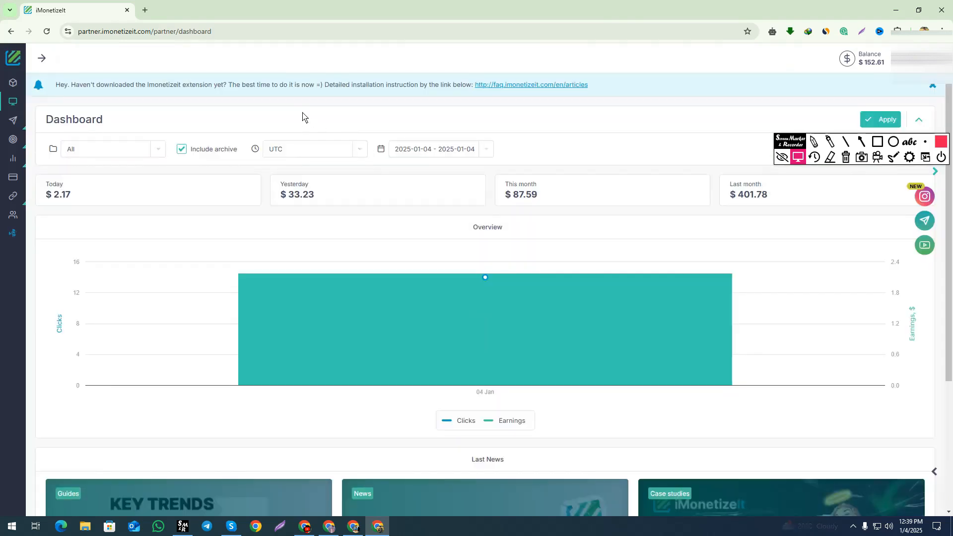
# - Copy the account manager's email address from the iMonetizeIt dashboard
pyautogui.scroll(-3, 421, 217)
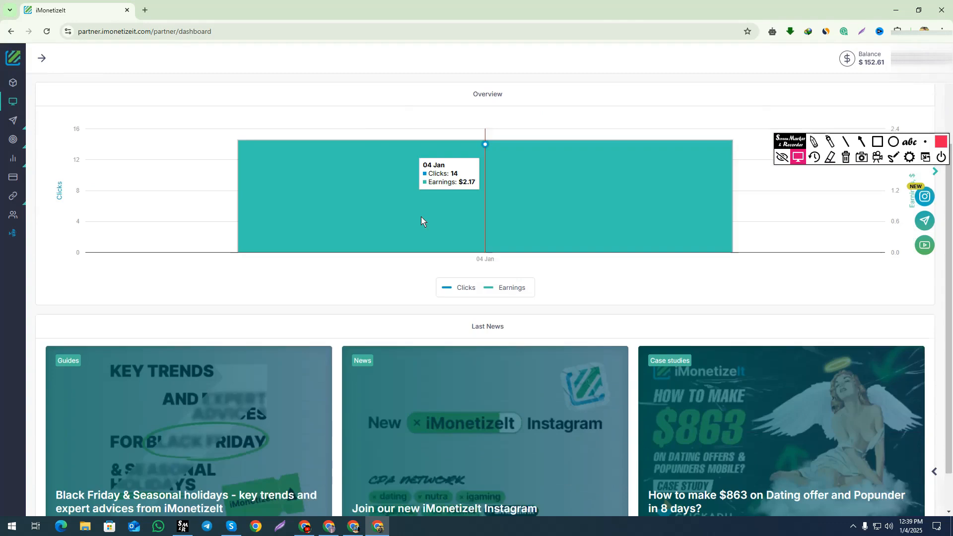
pyautogui.scroll(3, 418, 215)
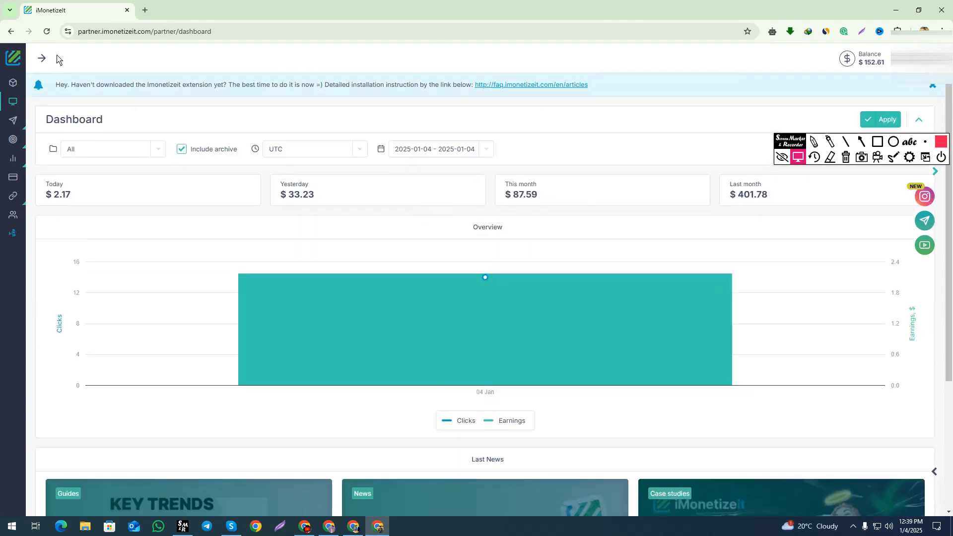
pyautogui.click(41, 59)
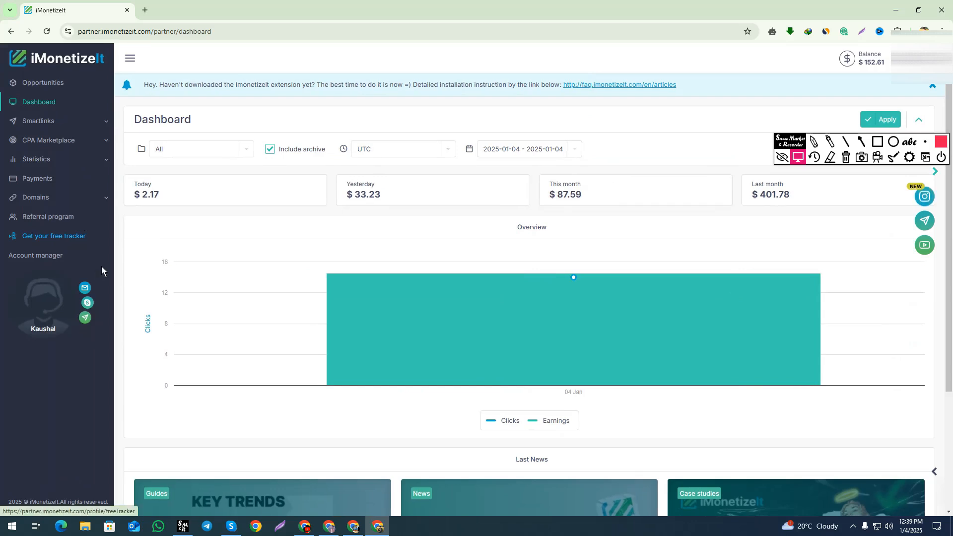
pyautogui.moveTo(90, 288)
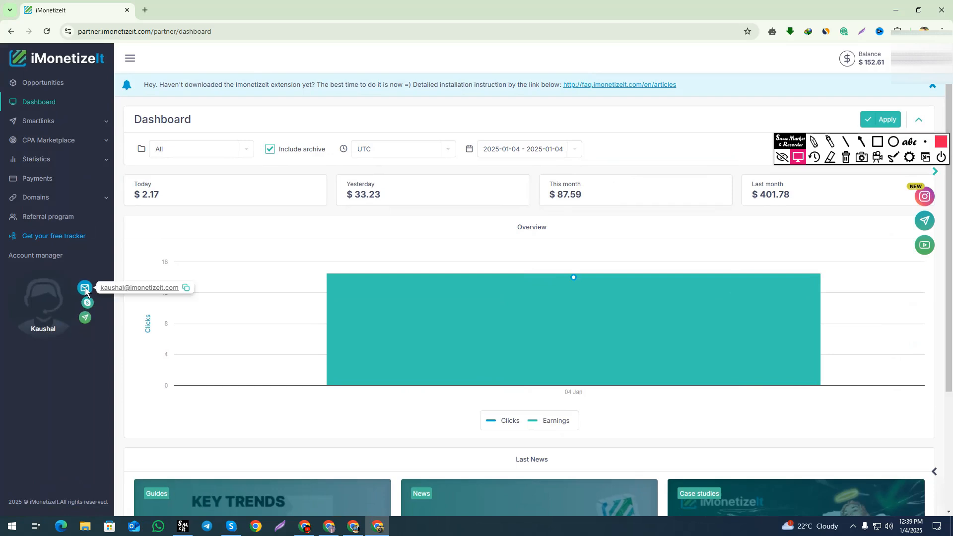
pyautogui.click(190, 290)
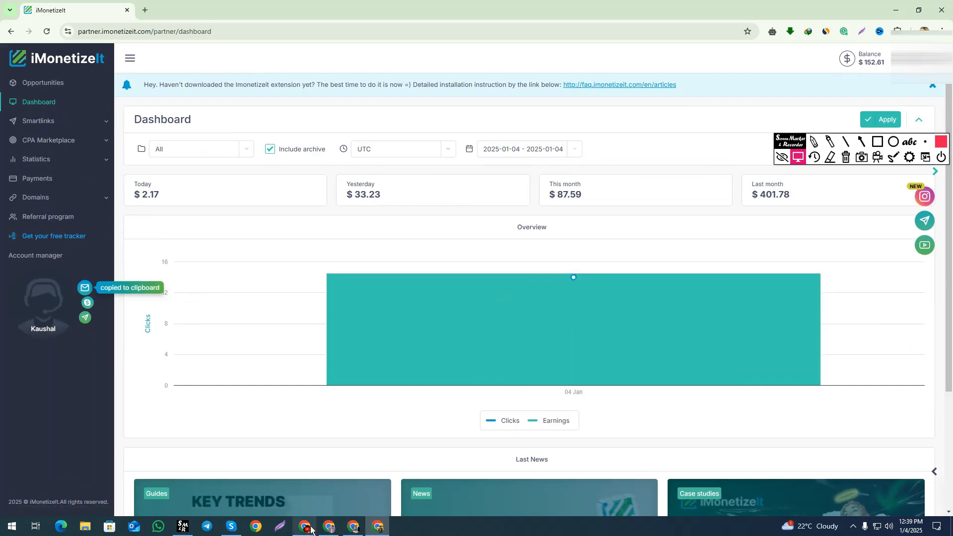
# - Return to the sign-up form and fill Affiliate Manager Email address with "imonitizeit:" followed by the copied manager's email
pyautogui.click(353, 530)
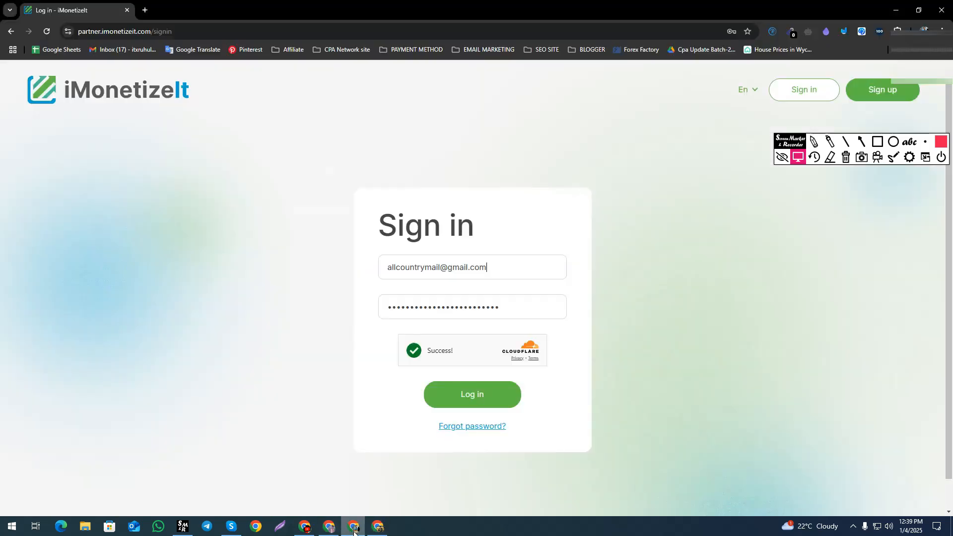
pyautogui.click(354, 528)
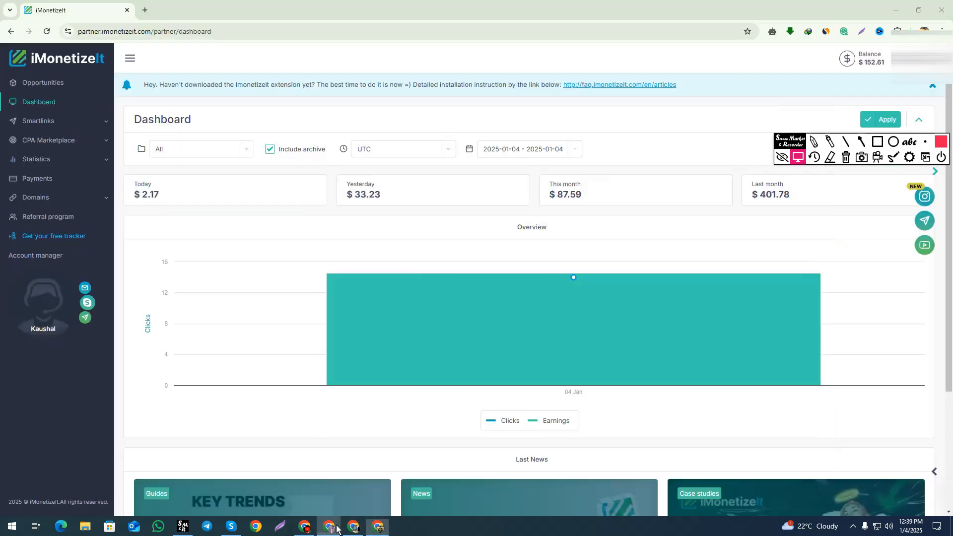
pyautogui.click(329, 528)
pyautogui.click(322, 530)
pyautogui.click(321, 530)
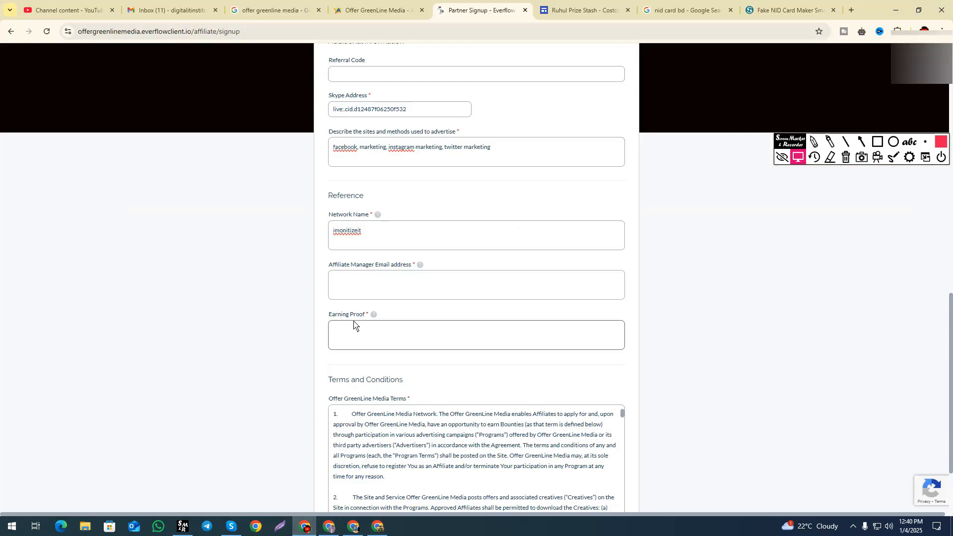
pyautogui.click(352, 276)
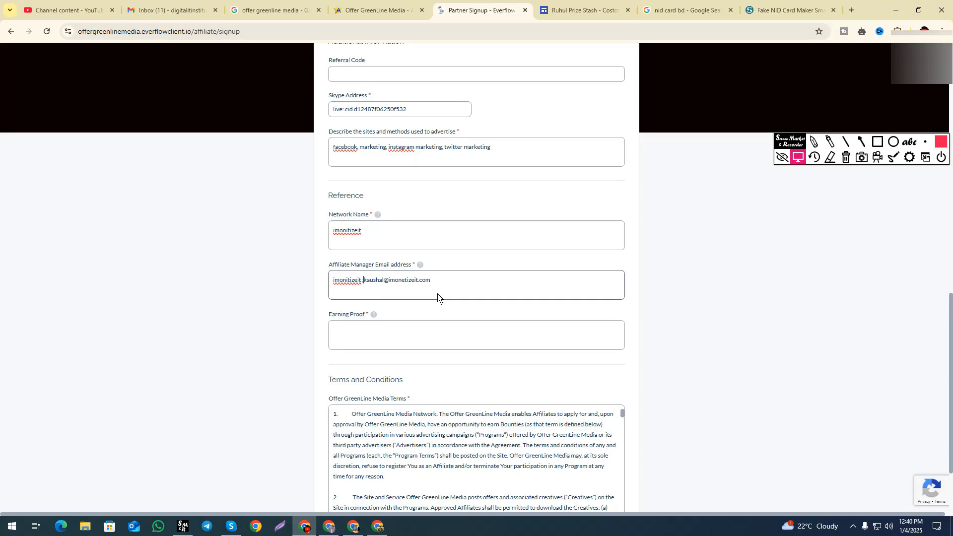
pyautogui.press('BackSpace')
pyautogui.write(':')
# - Look through the computer's installed applications for the Lightshot screenshot tool
pyautogui.click(371, 335)
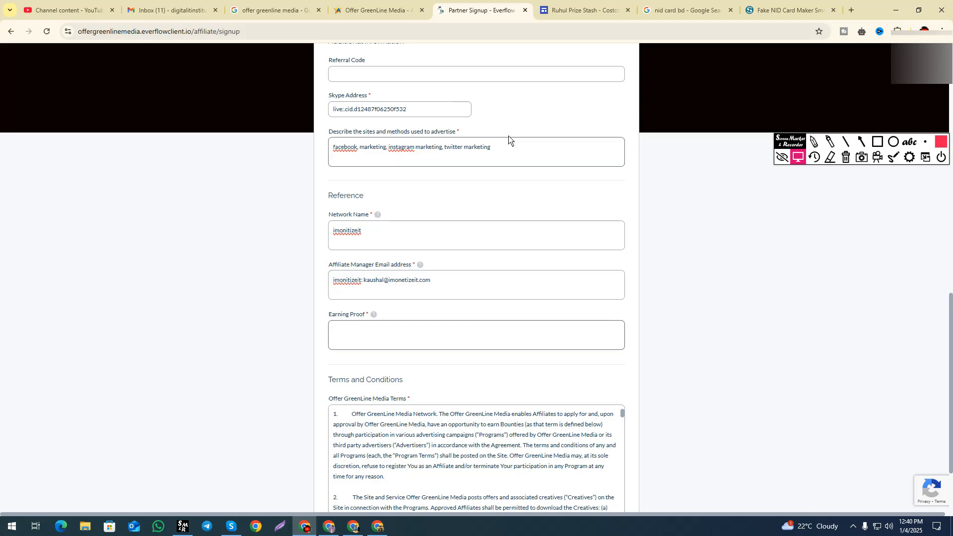
pyautogui.click(282, 527)
pyautogui.press('super')
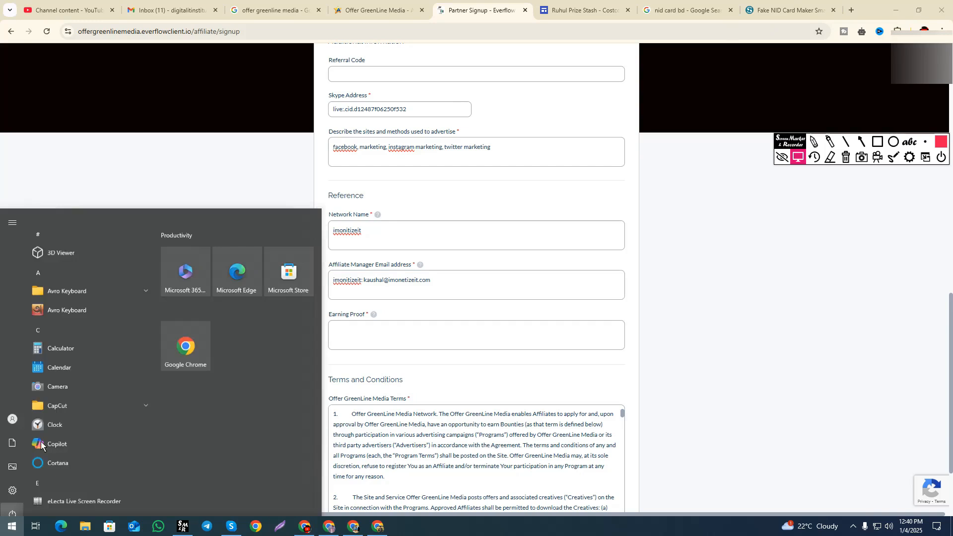
pyautogui.scroll(-6, 82, 281)
pyautogui.scroll(-5, 83, 283)
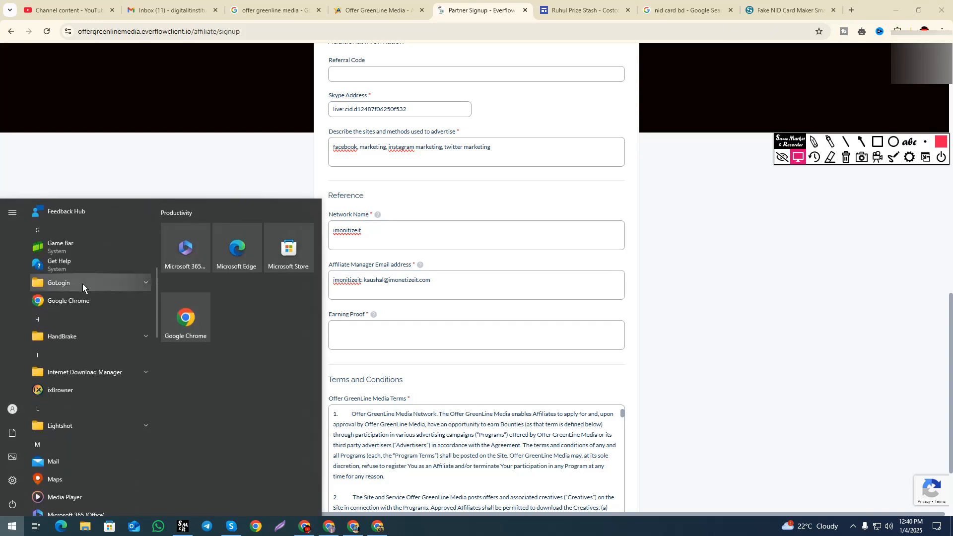
pyautogui.scroll(-8, 80, 304)
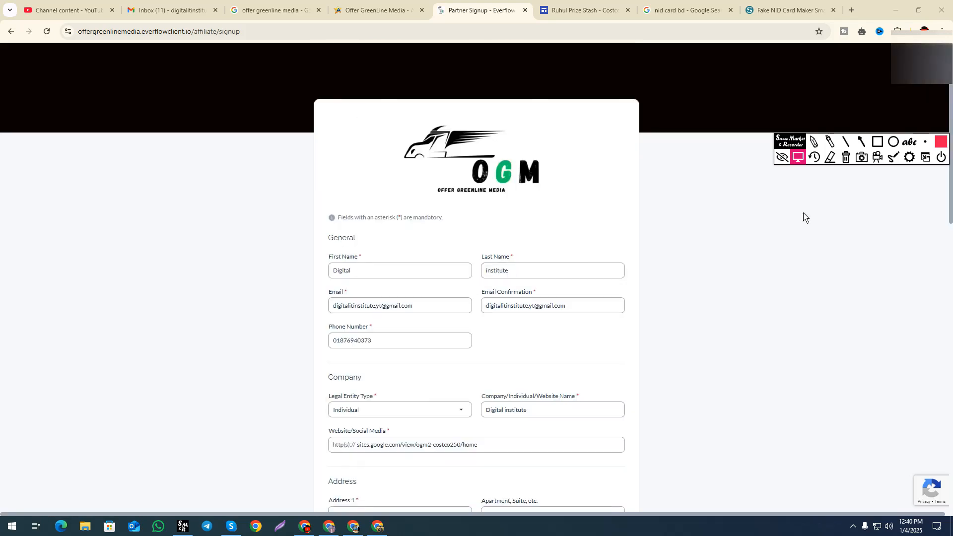
# - Search Google for lightshot in a new tab, and close the results and the Fake NID Card Maker page
pyautogui.click(851, 10)
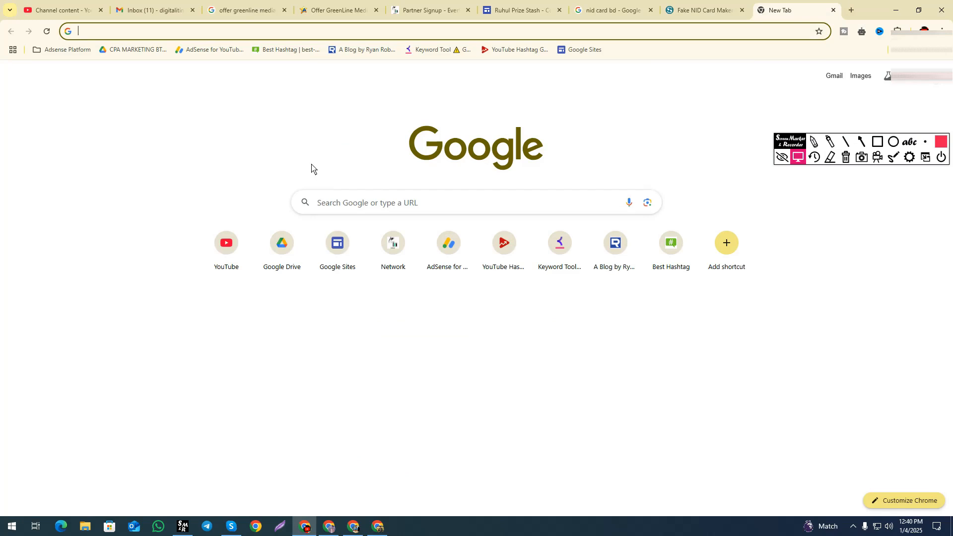
pyautogui.write('lig')
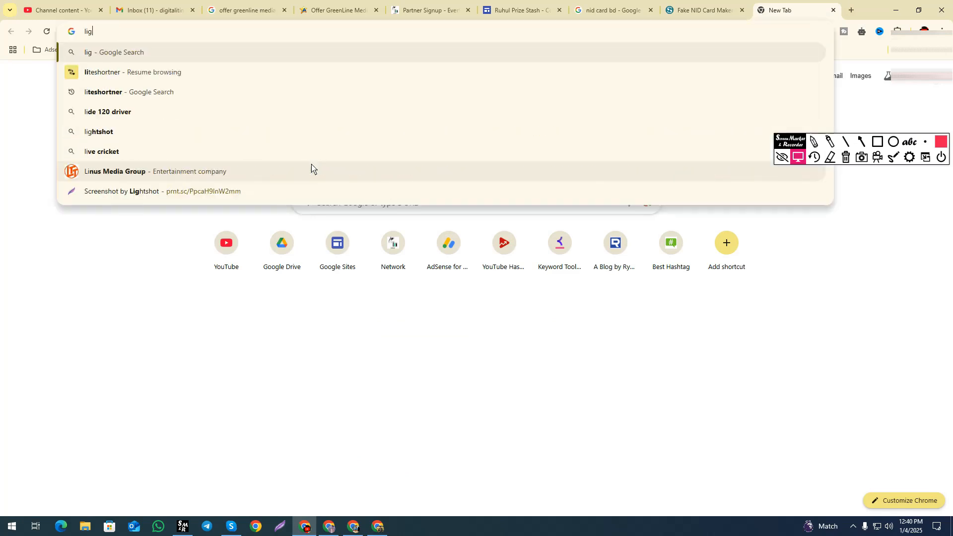
pyautogui.write('htsho')
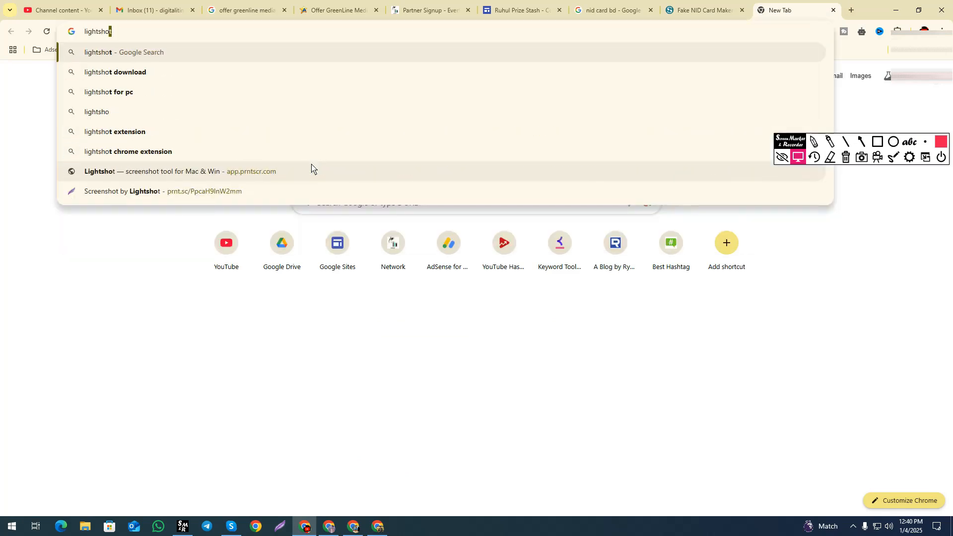
pyautogui.write('t')
pyautogui.press('Return')
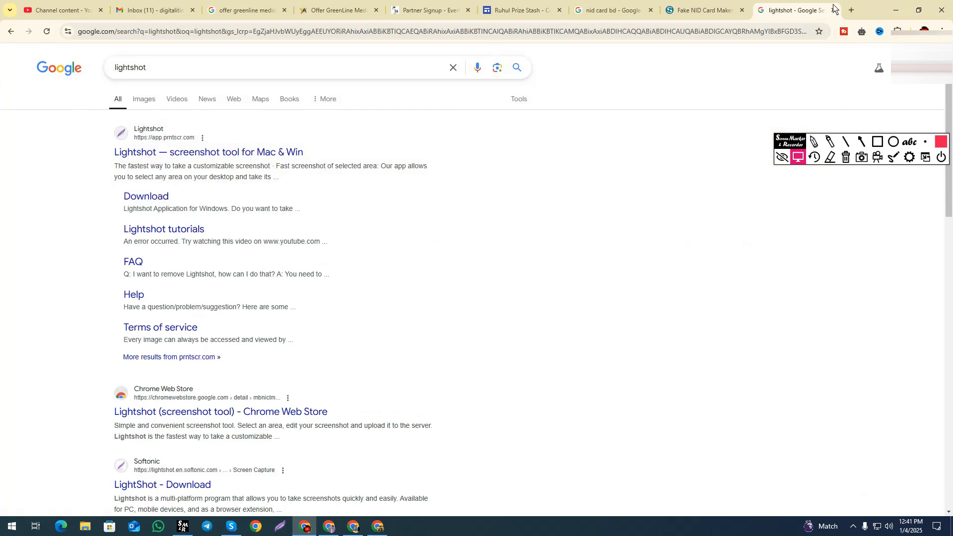
pyautogui.click(742, 10)
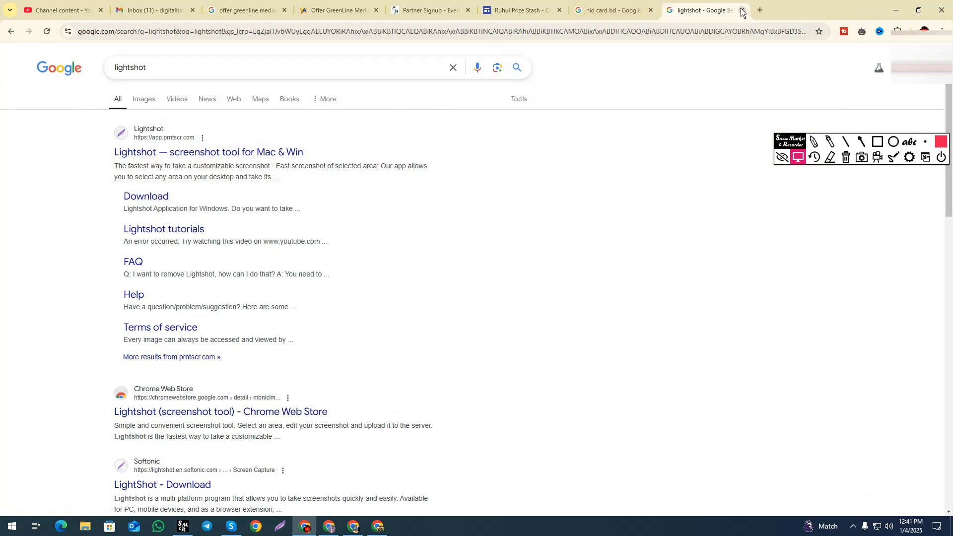
pyautogui.click(742, 10)
# - Switch to the signed-in iMonetizeIt account and open its Smartlinks statistics
pyautogui.scroll(-4, 464, 251)
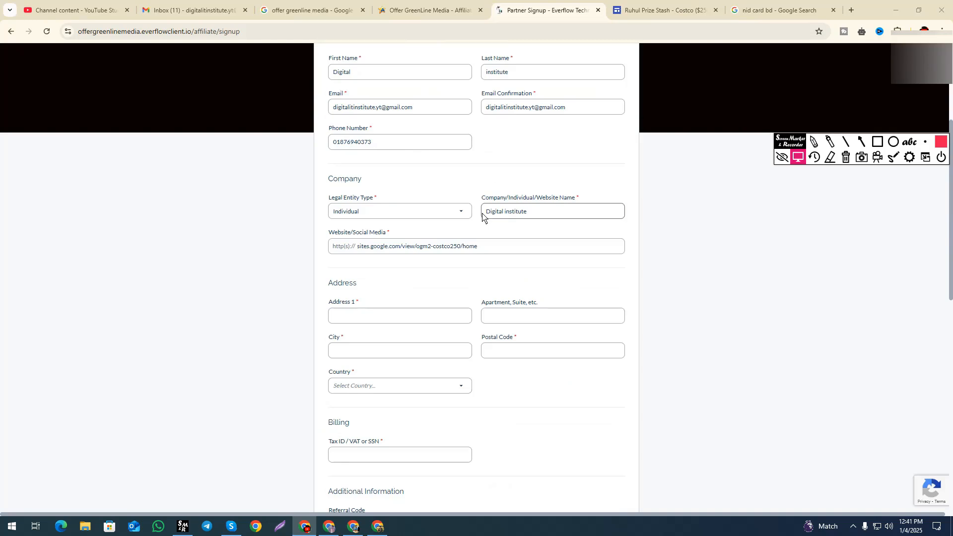
pyautogui.scroll(2, 401, 130)
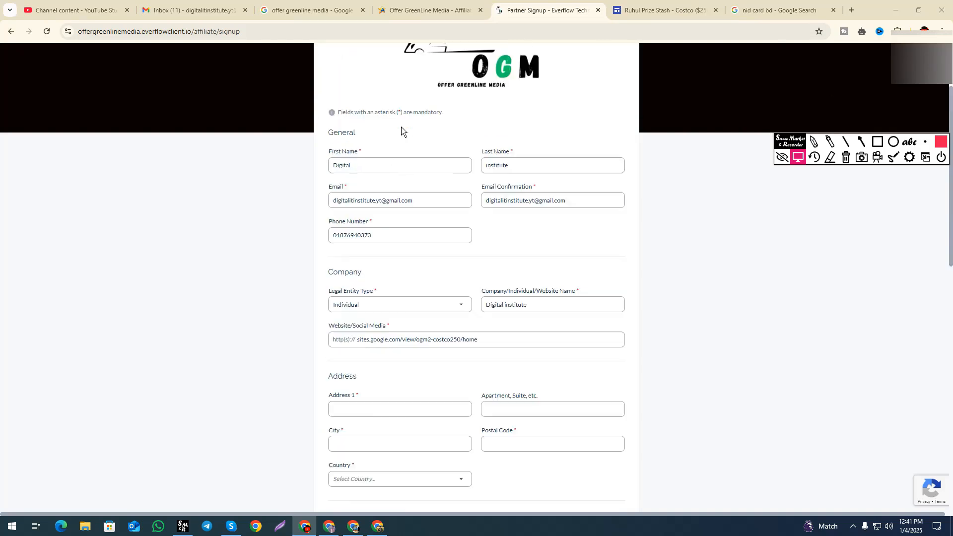
pyautogui.click(353, 530)
pyautogui.click(353, 531)
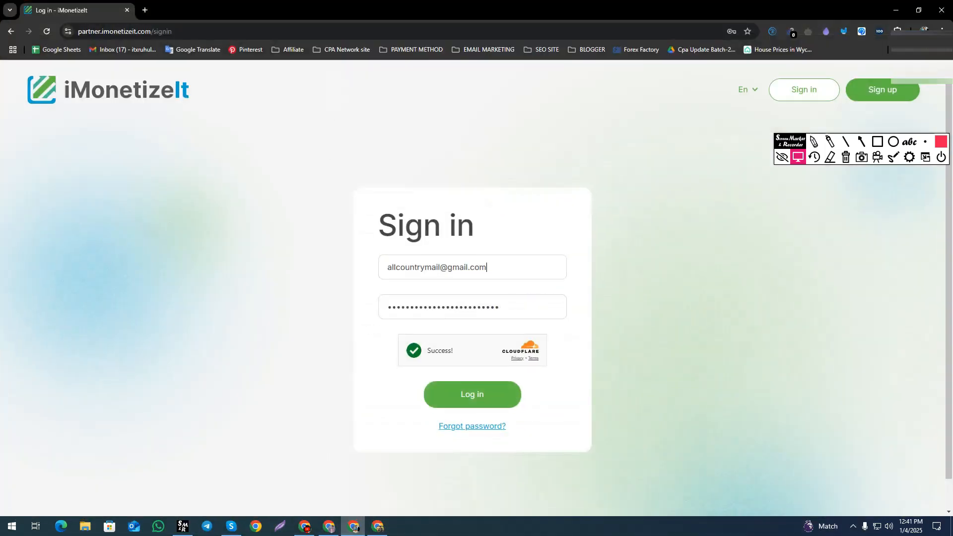
pyautogui.click(353, 530)
pyautogui.click(330, 528)
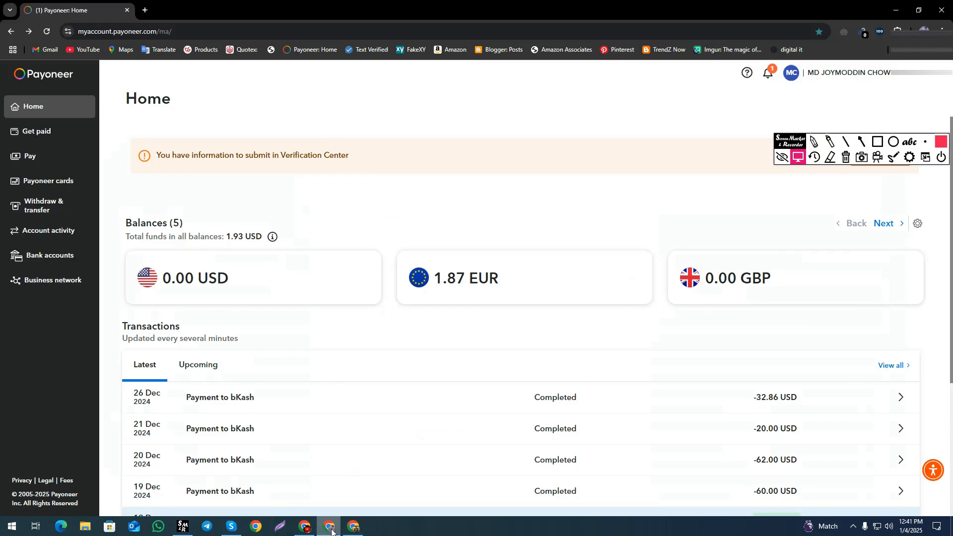
pyautogui.click(331, 529)
pyautogui.click(353, 528)
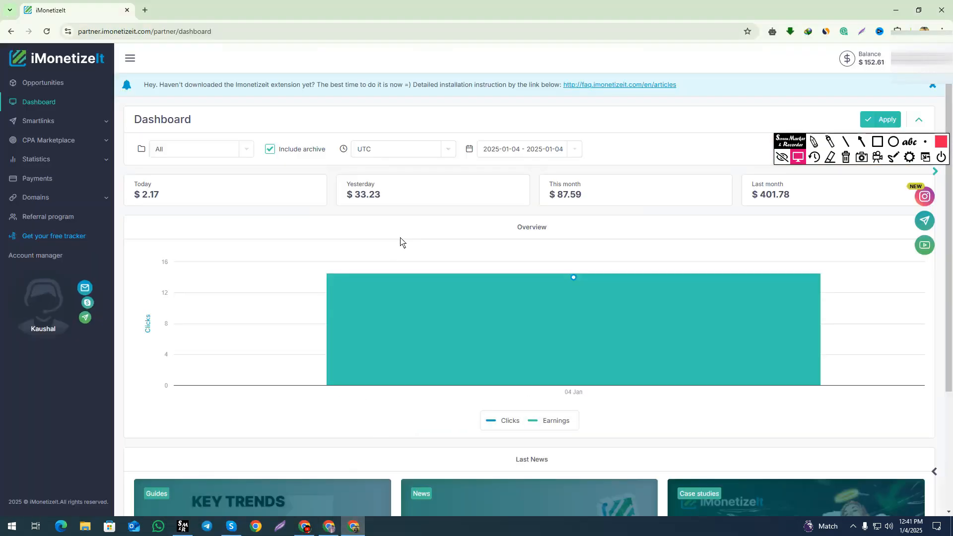
pyautogui.click(40, 159)
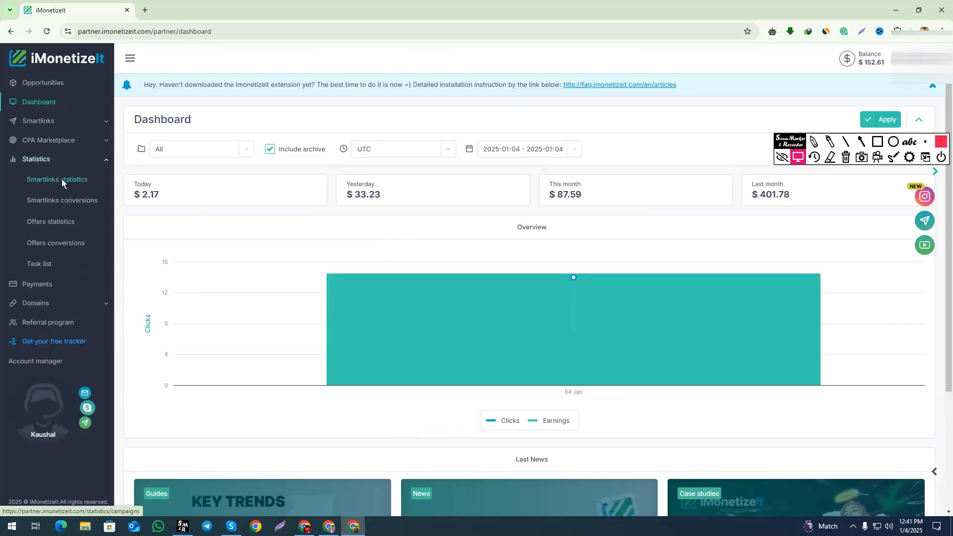
pyautogui.click(62, 181)
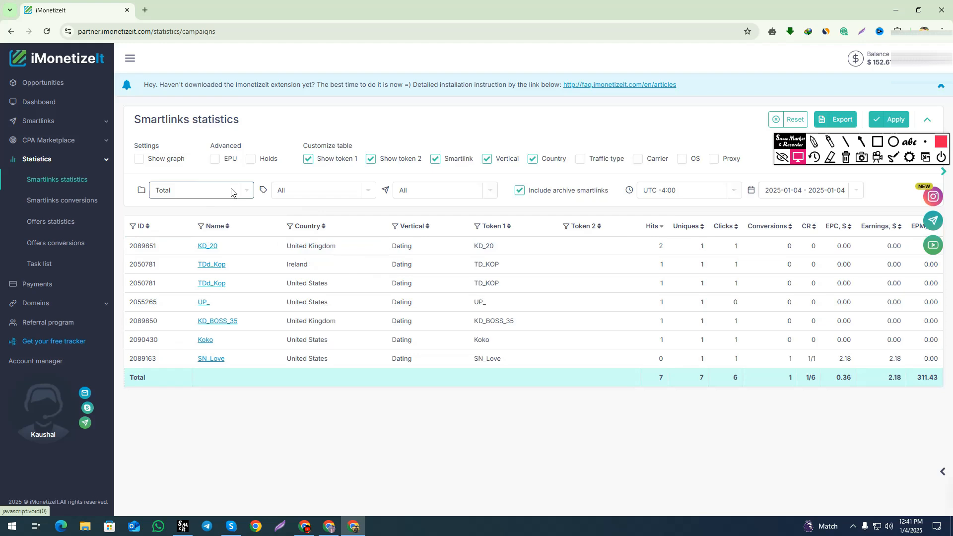
# - Group the Smartlinks statistics by Week, set the date range to 2024-12-28 - 2025-01-03, and apply the filters
pyautogui.click(231, 192)
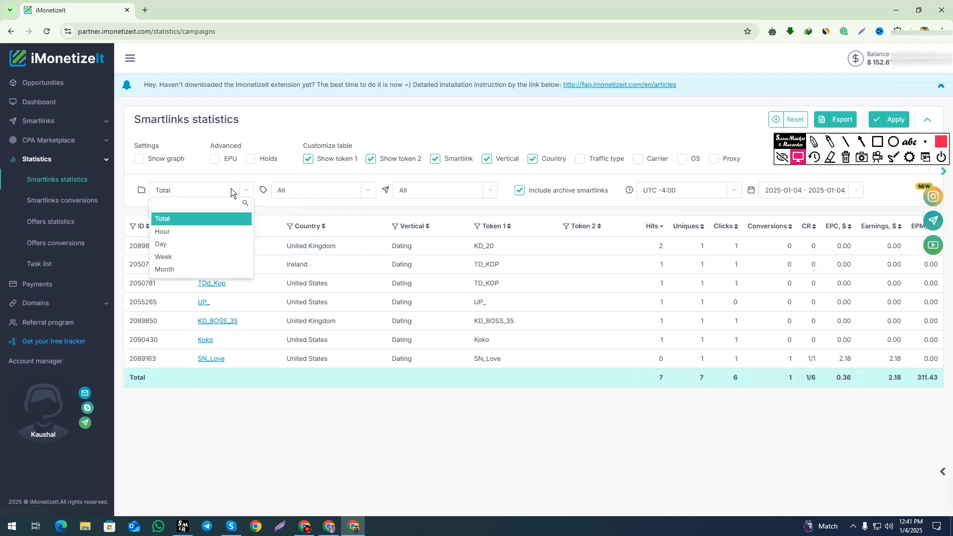
pyautogui.click(172, 258)
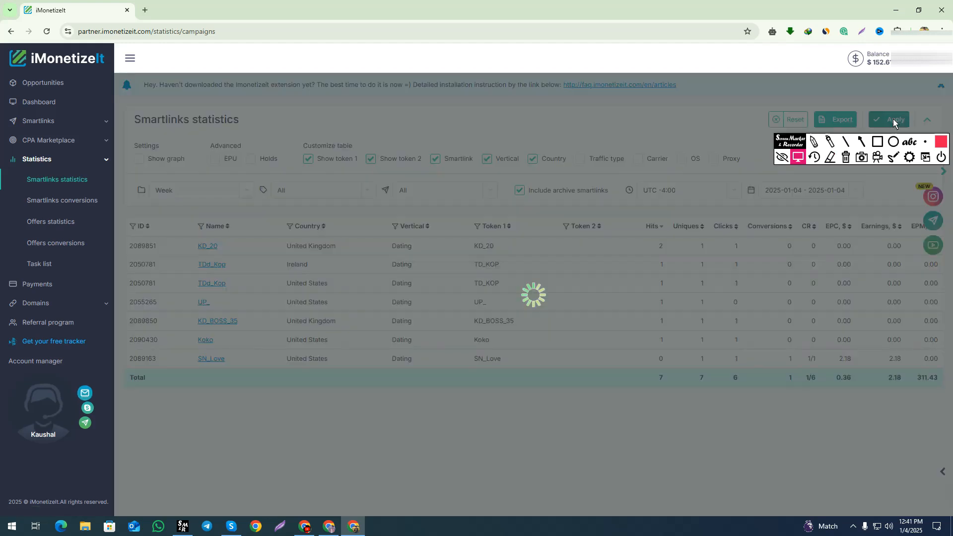
pyautogui.click(804, 190)
pyautogui.click(791, 245)
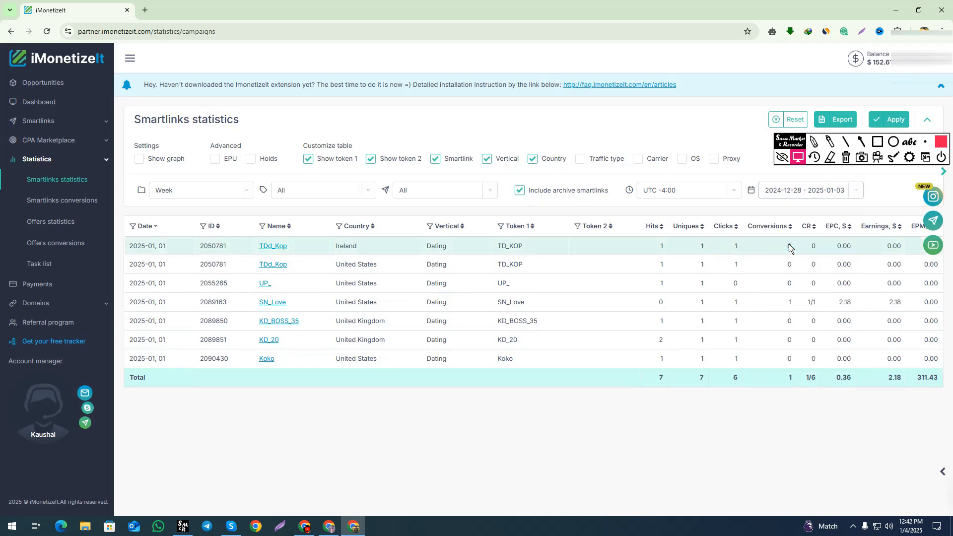
pyautogui.click(894, 120)
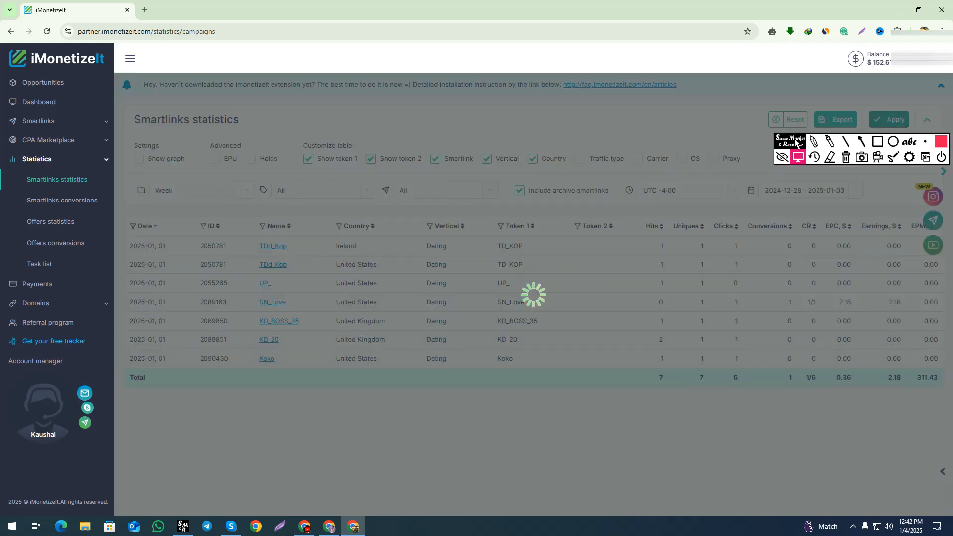
pyautogui.moveTo(794, 142); pyautogui.dragTo(795, 55)
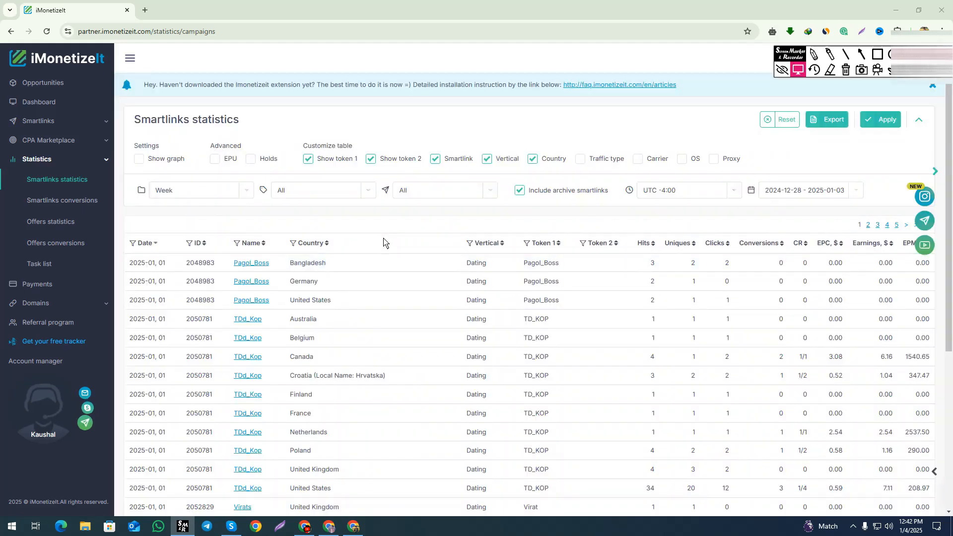
# - Capture a full-screen Lightshot screenshot of the weekly statistics including the Total row, upload it, and copy its link
pyautogui.scroll(-5, 531, 243)
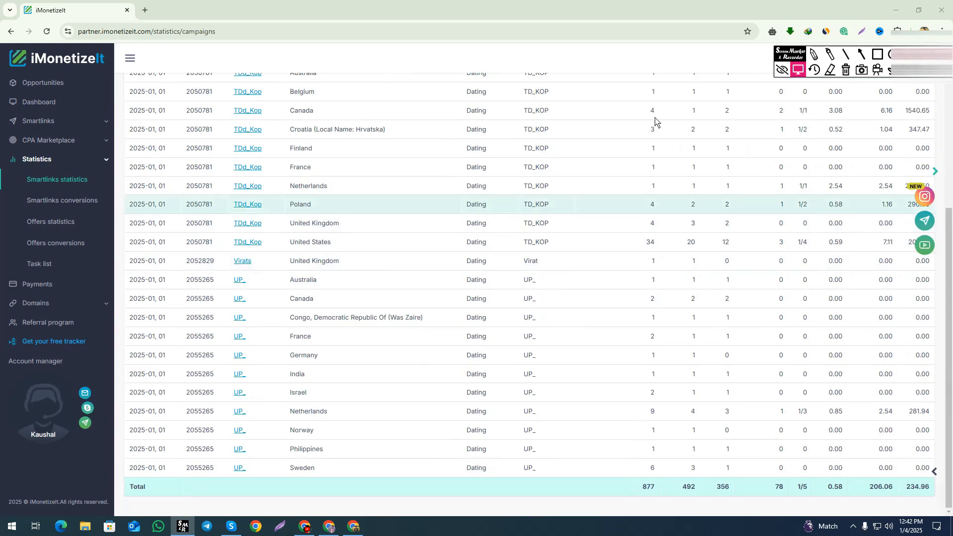
pyautogui.moveTo(779, 60)
pyautogui.mouseDown()
pyautogui.moveTo(696, 32)
pyautogui.moveTo(777, 18)
pyautogui.moveTo(779, 37)
pyautogui.moveTo(749, 37)
pyautogui.moveTo(759, 18)
pyautogui.mouseUp()
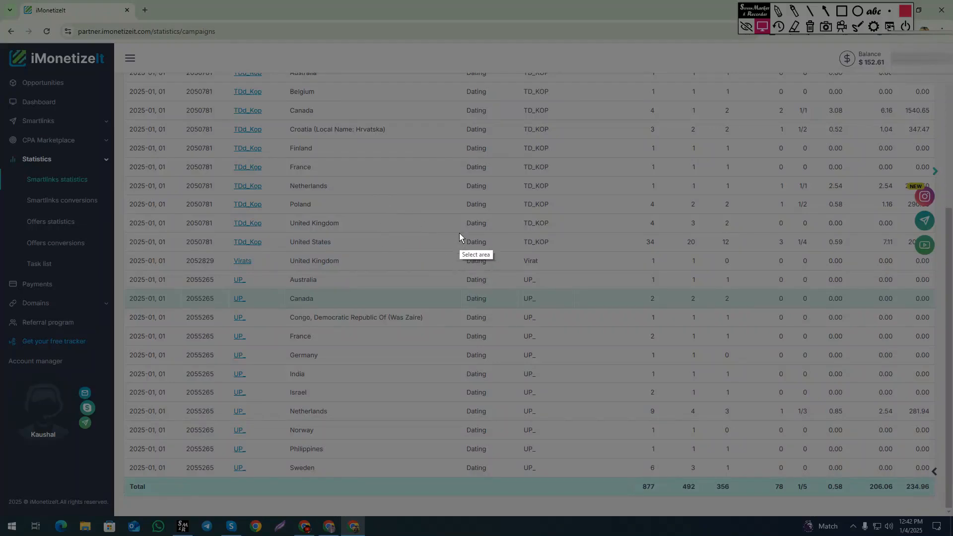
pyautogui.moveTo(1, 2); pyautogui.dragTo(952, 535)
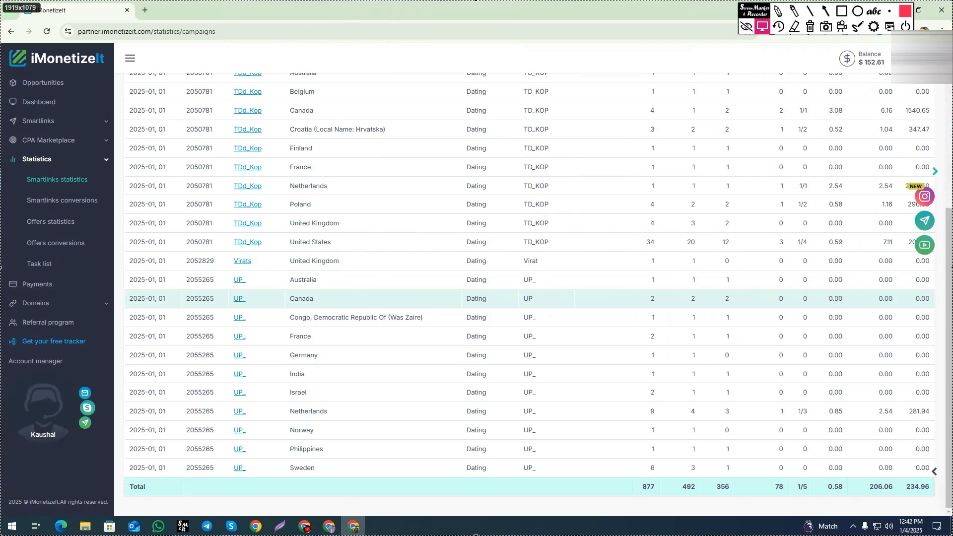
pyautogui.moveTo(952, 535); pyautogui.dragTo(952, 535)
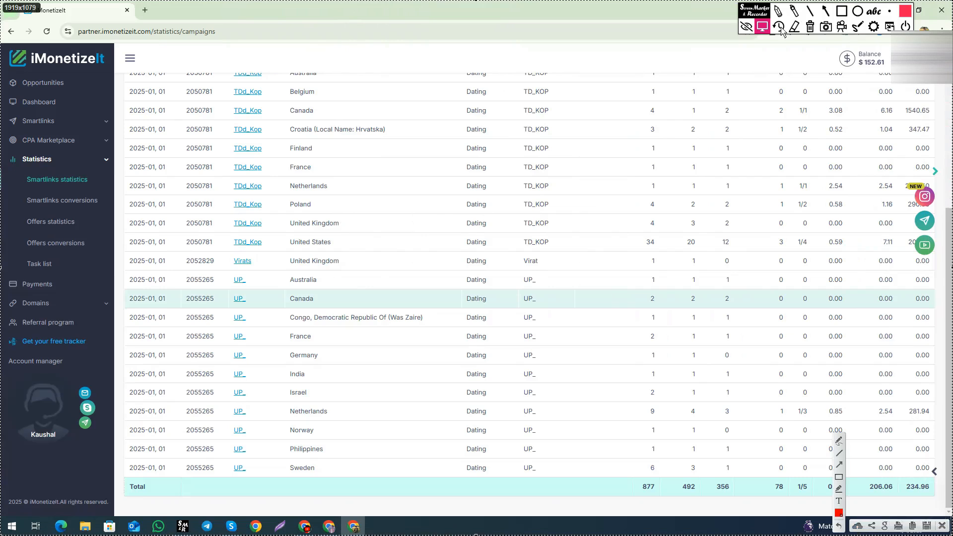
pyautogui.click(858, 530)
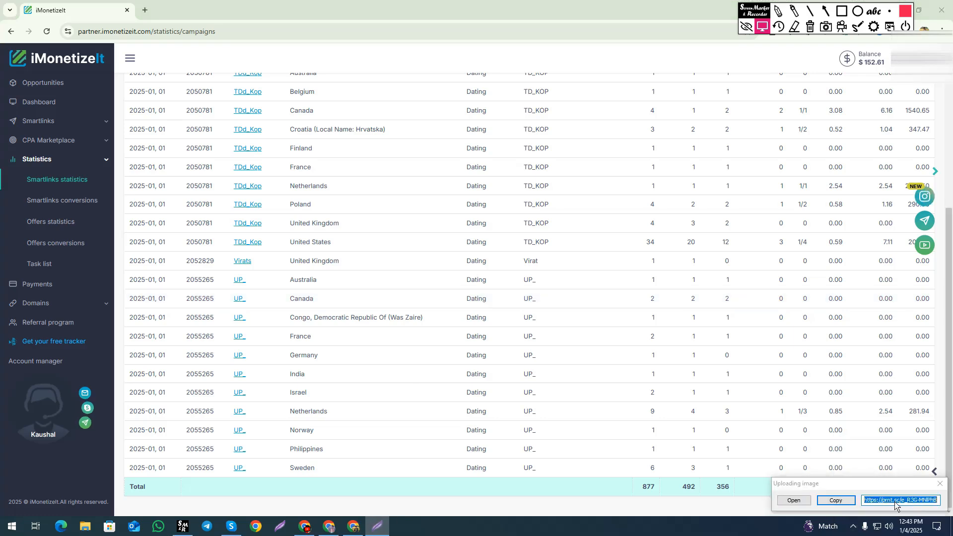
pyautogui.click(837, 502)
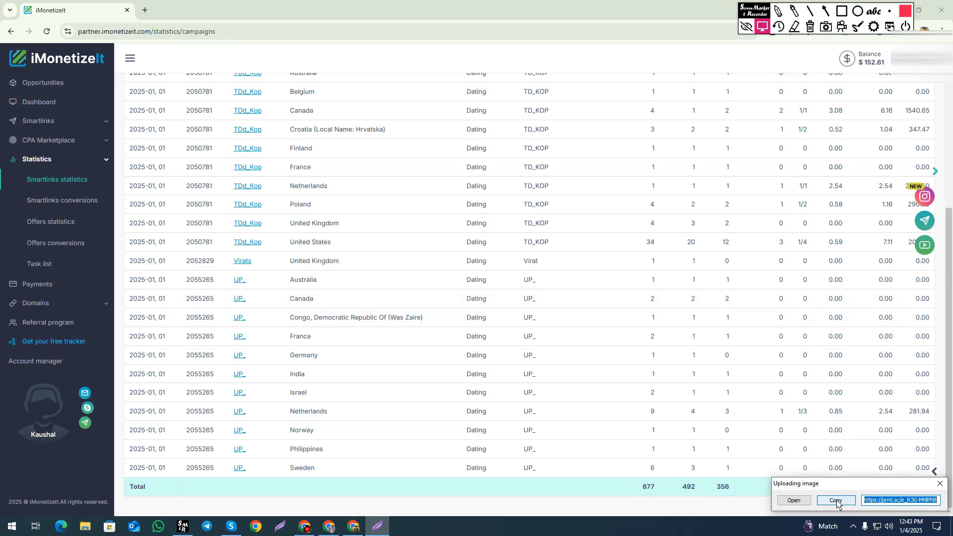
# - Return to the Offer GreenLine Media sign-up form and paste the copied screenshot link into Earning Proof, followed by a new line
pyautogui.click(332, 528)
pyautogui.click(307, 528)
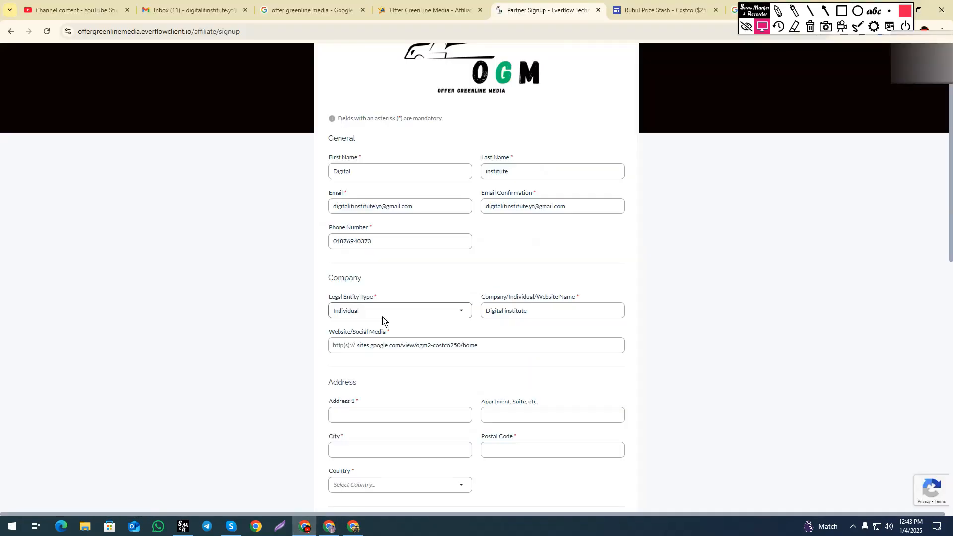
pyautogui.scroll(-12, 377, 357)
pyautogui.click(371, 399)
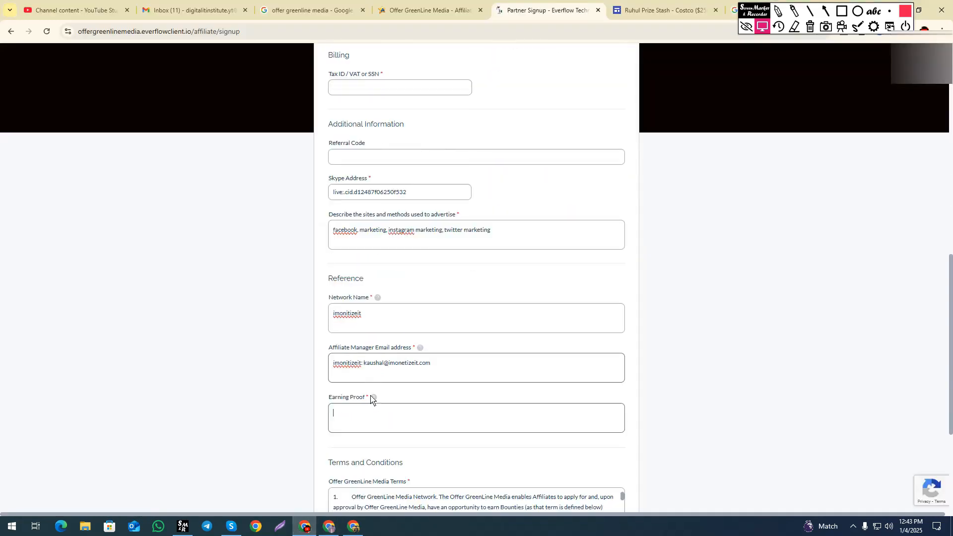
pyautogui.scroll(-2, 357, 377)
pyautogui.hotkey('ctrl', 'v')
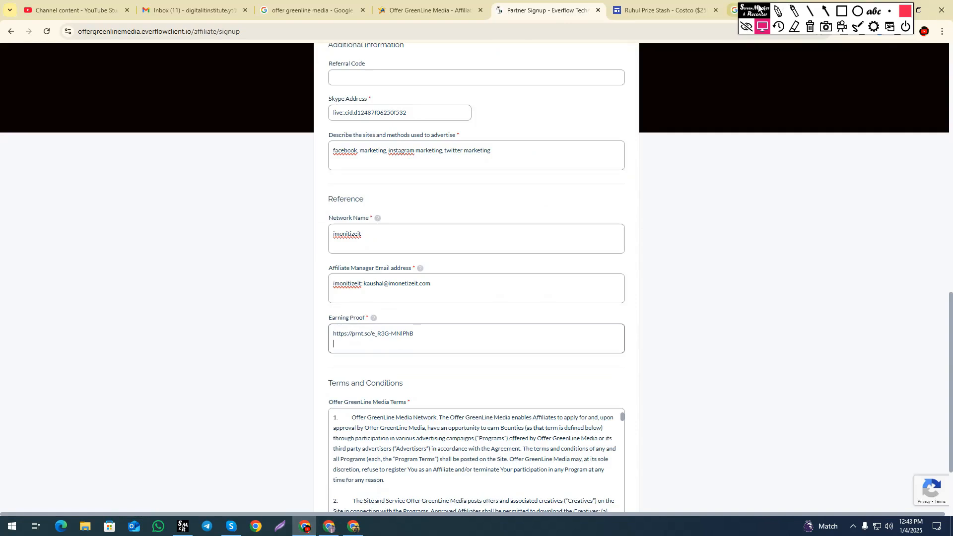
pyautogui.moveTo(754, 10); pyautogui.dragTo(757, 23)
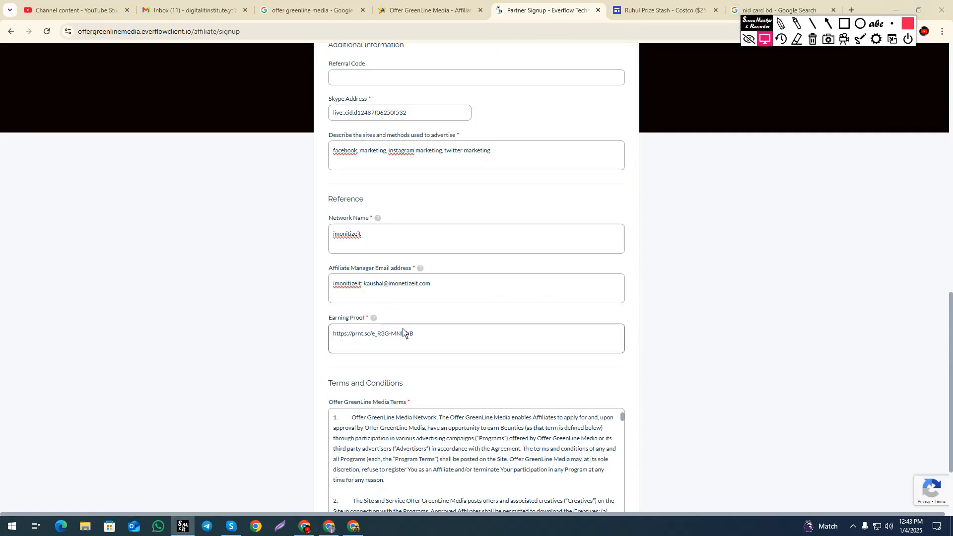
pyautogui.click(416, 337)
pyautogui.press('Return')
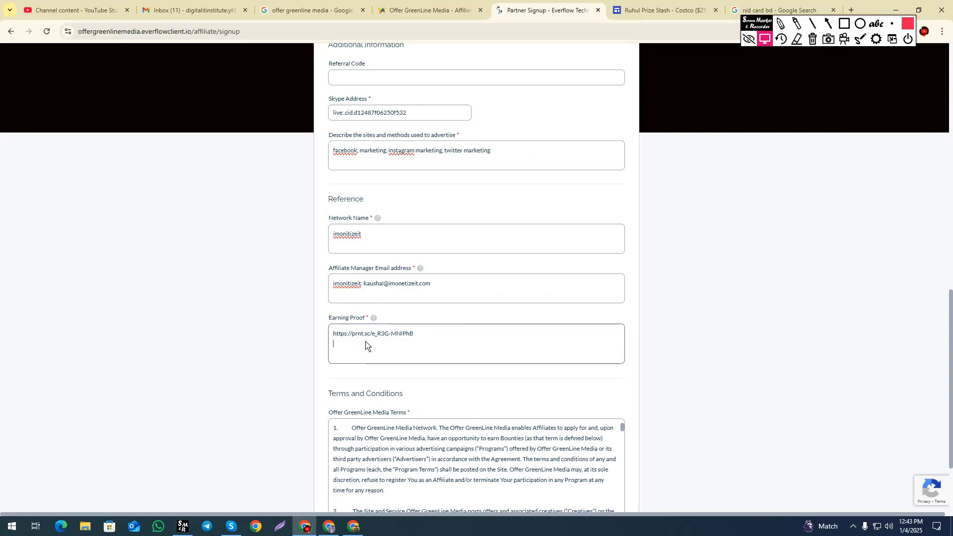
# - Look back over the sign-up form, and examine the categories and description in the Offer GreenLine Media listing on Affpaying
pyautogui.scroll(4, 430, 332)
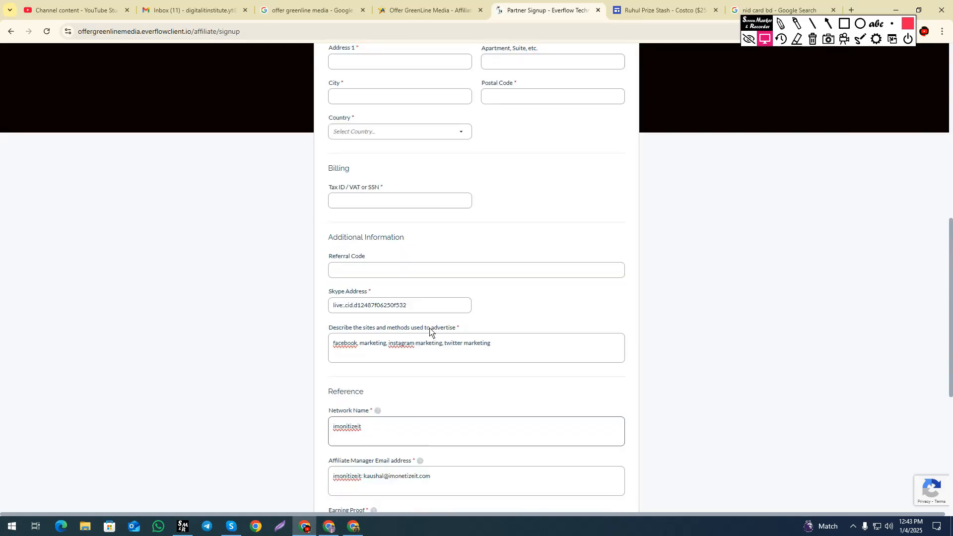
pyautogui.scroll(7, 416, 222)
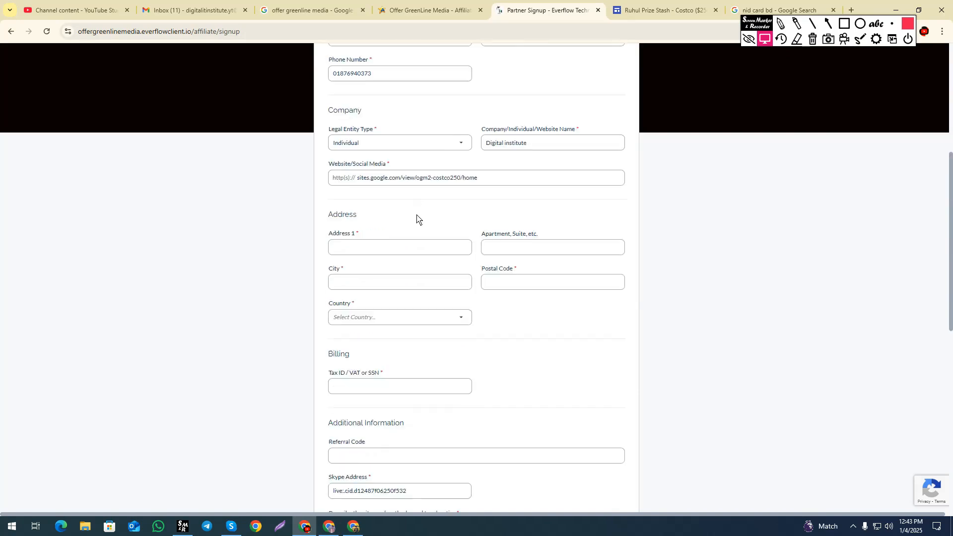
pyautogui.scroll(2, 431, 213)
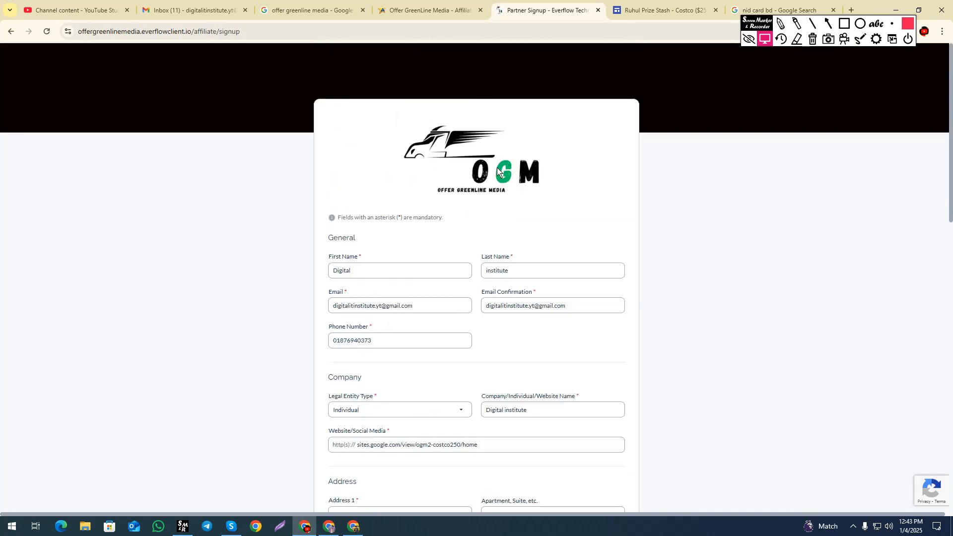
pyautogui.moveTo(401, 4)
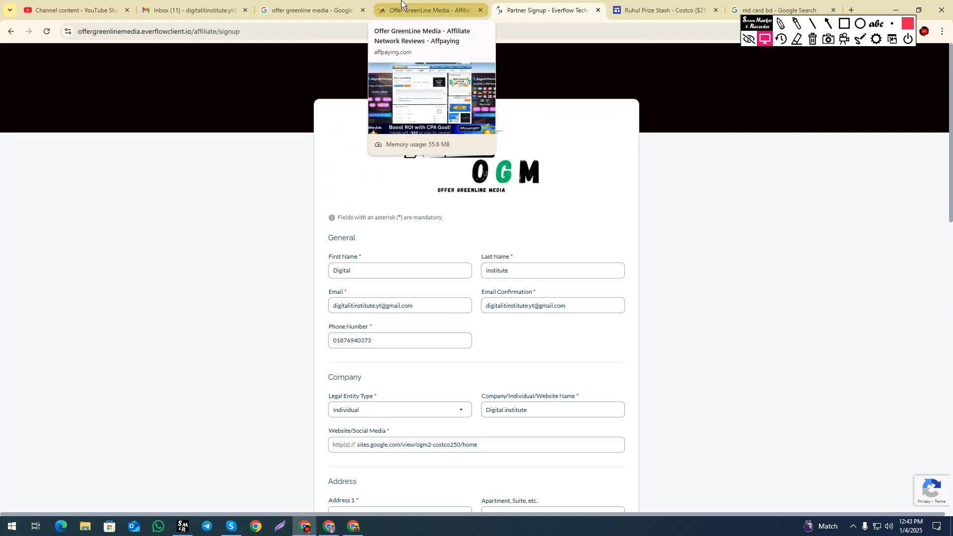
pyautogui.click(431, 5)
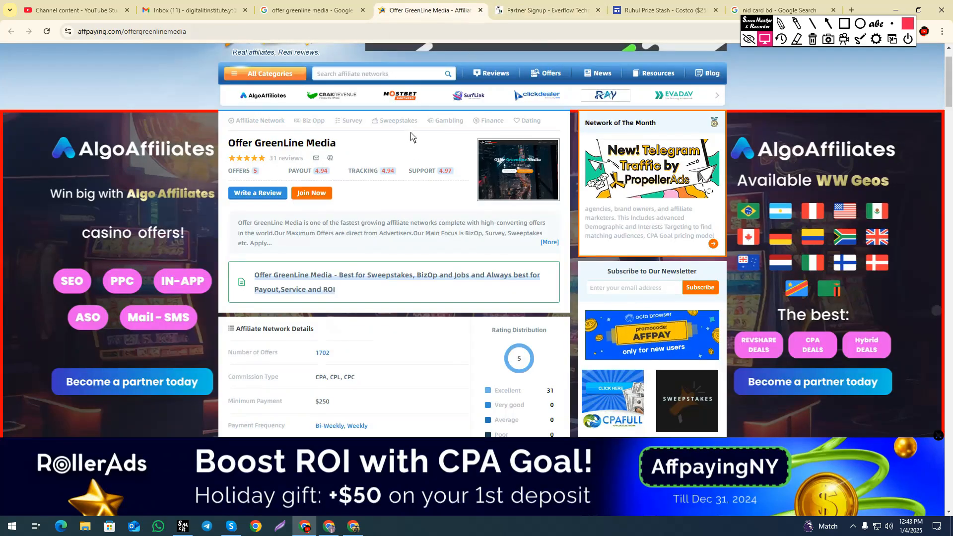
pyautogui.doubleClick(394, 121)
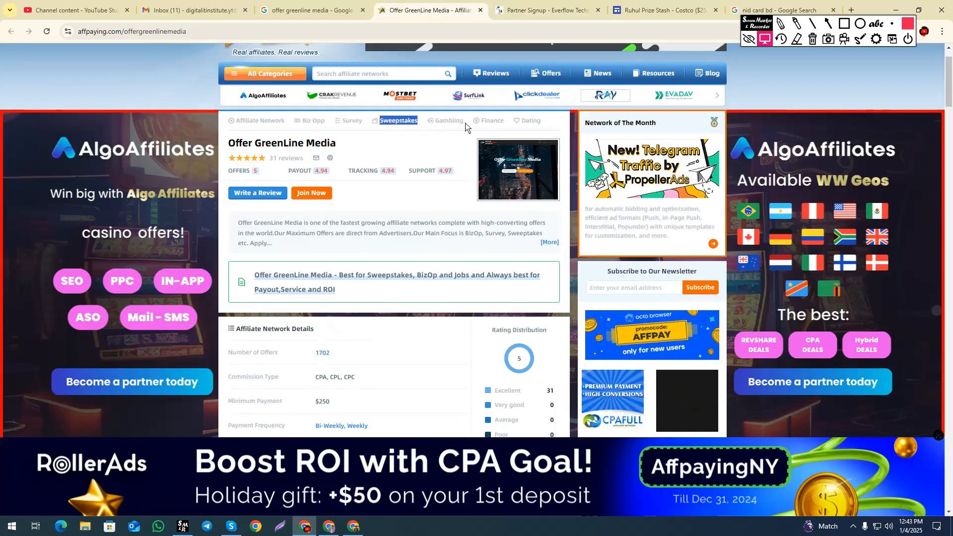
pyautogui.doubleClick(437, 127)
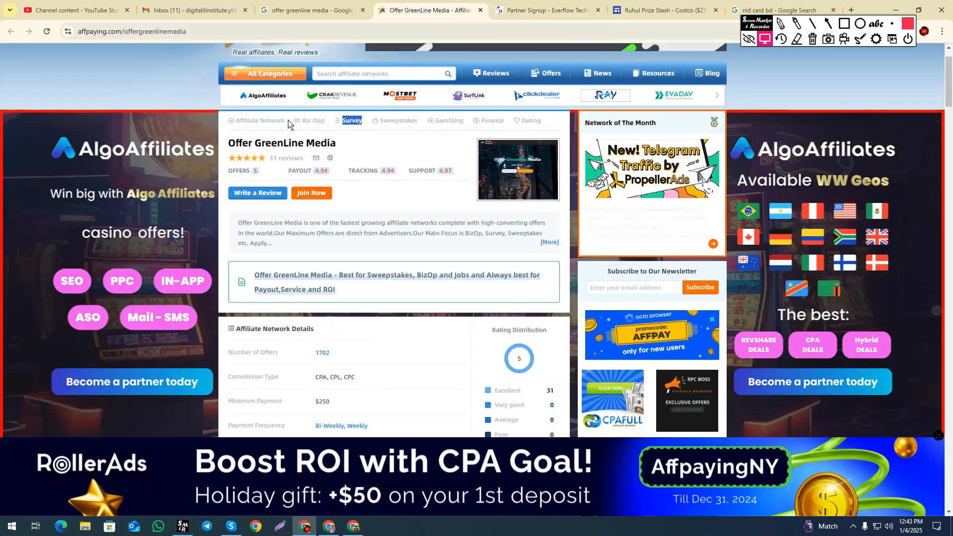
pyautogui.doubleClick(272, 121)
pyautogui.moveTo(262, 125); pyautogui.dragTo(236, 123)
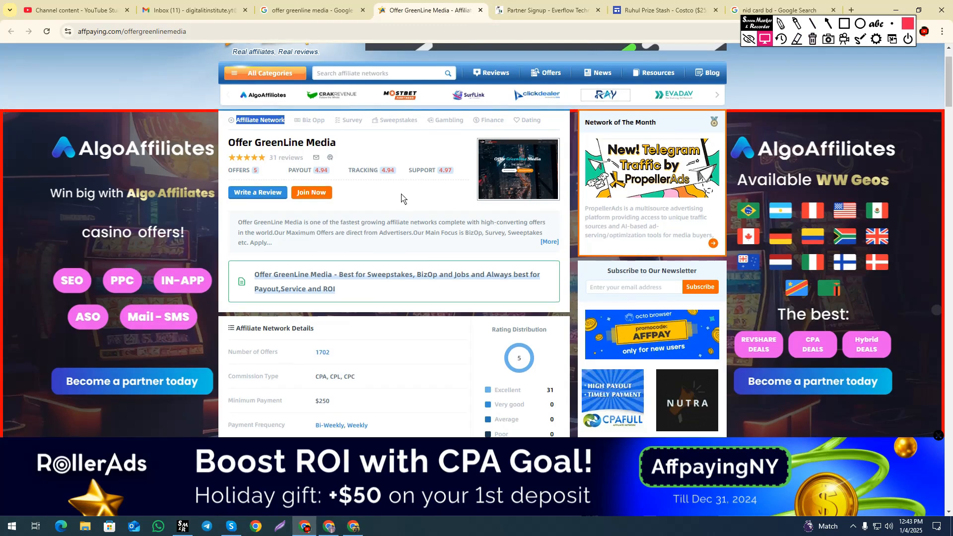
pyautogui.scroll(-1, 400, 198)
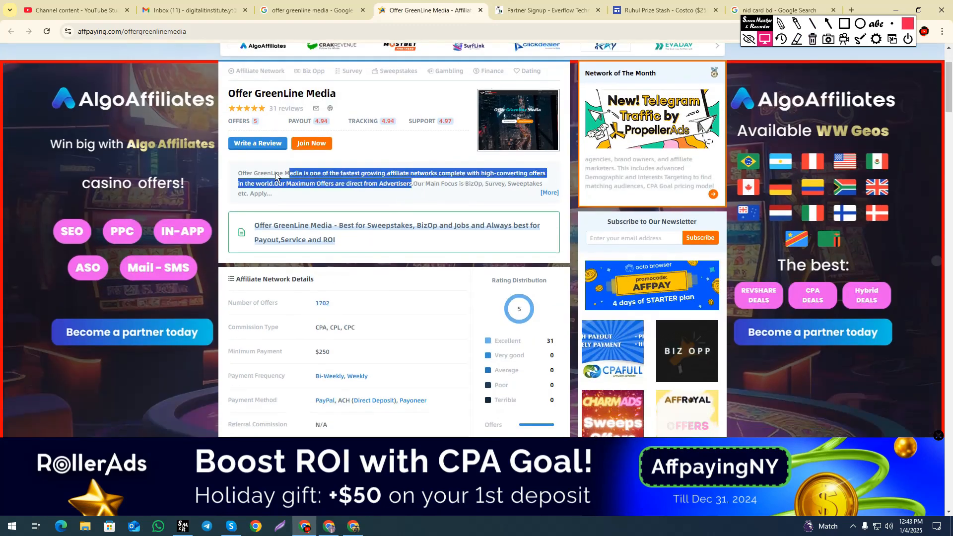